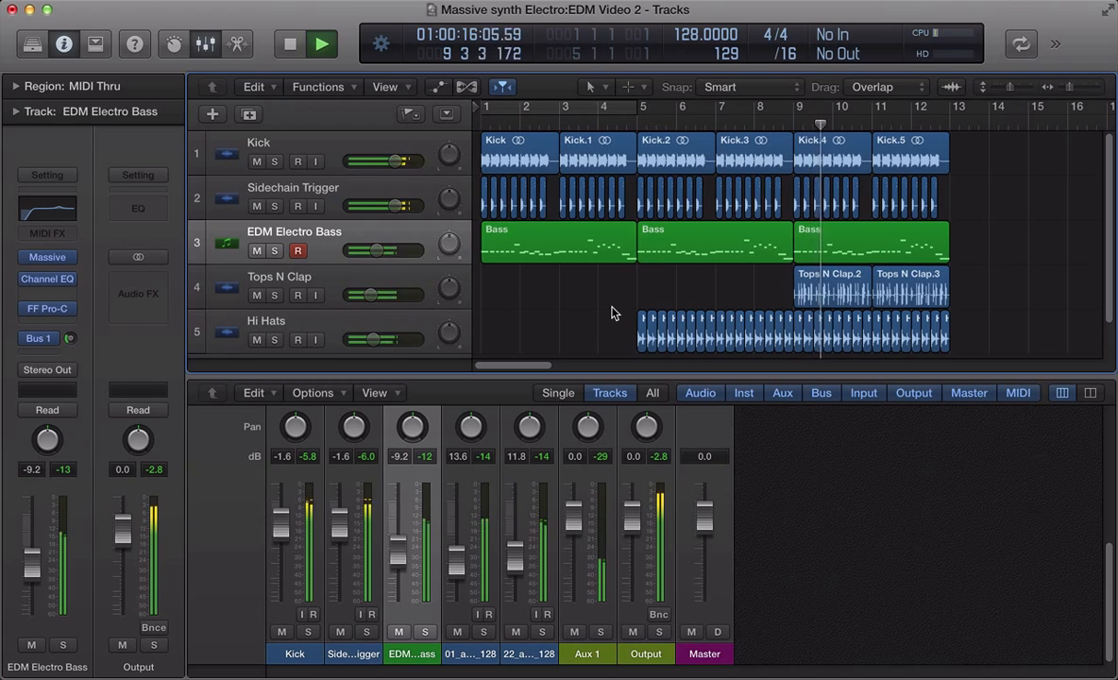
- Select the EDM Electro Bass track, stop playback and set a cycle range over the first four bars
left_click(420, 240)
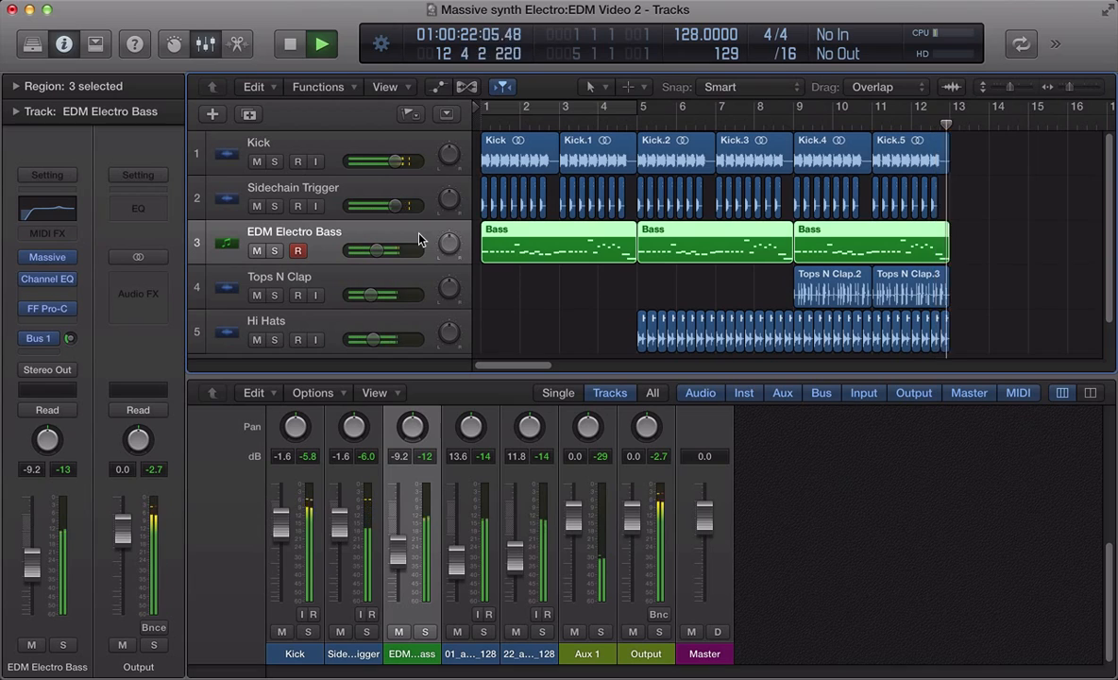
key("space")
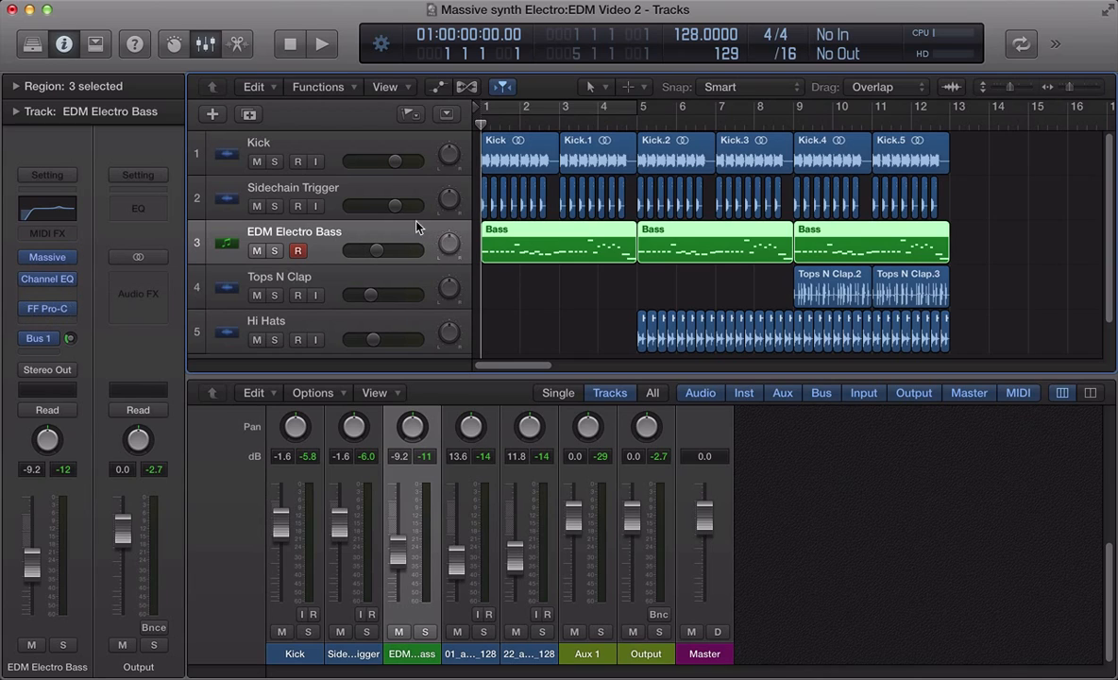
left_click(486, 107)
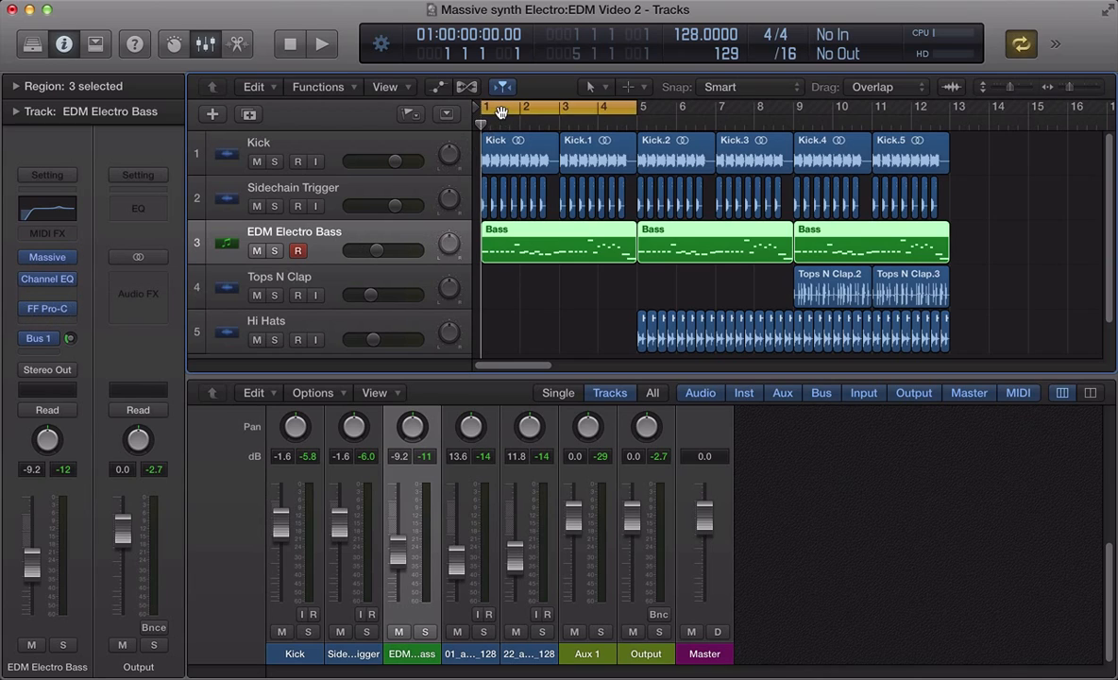
- Bypass the bass track's Channel EQ, FF Pro-C compressor and Bus 1 send
left_click(28, 280)
left_click(28, 309)
left_click(28, 339)
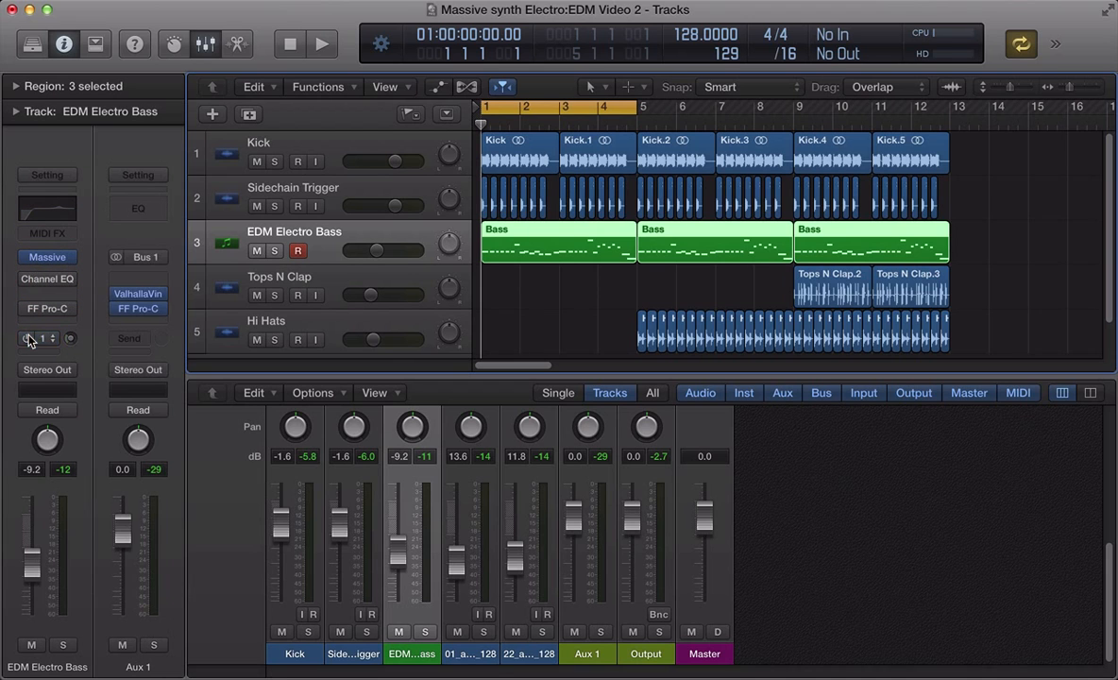
- Open the Massive instrument on the bass track and start a new blank sound
left_click(48, 257)
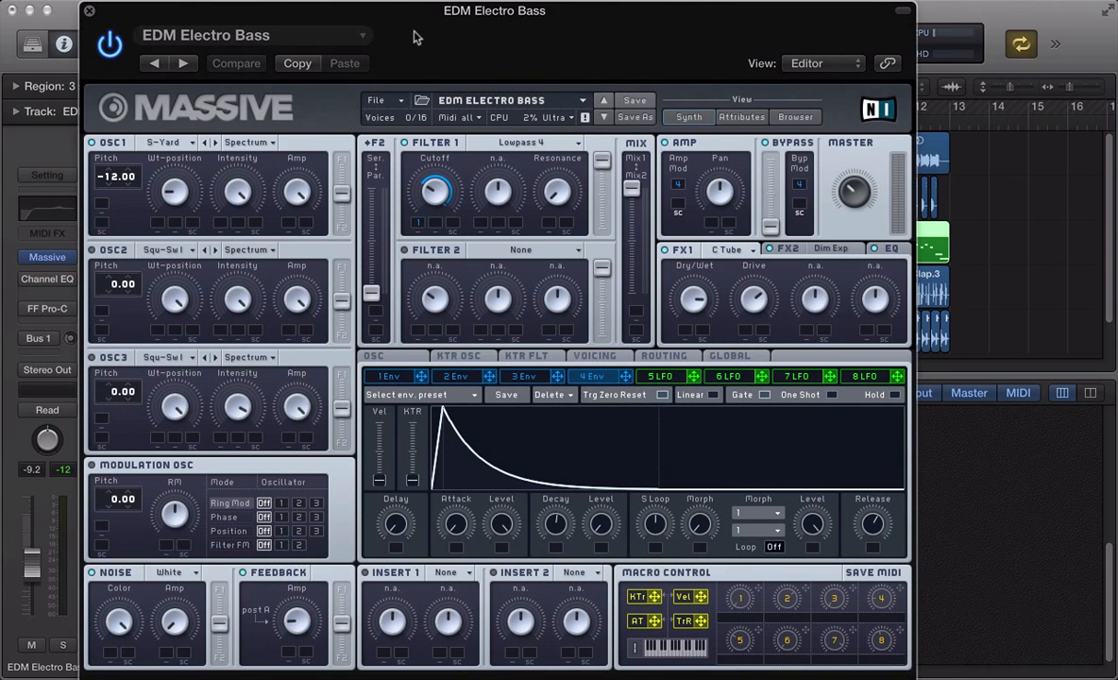
left_click_drag(415, 36, 439, 35)
left_click(397, 100)
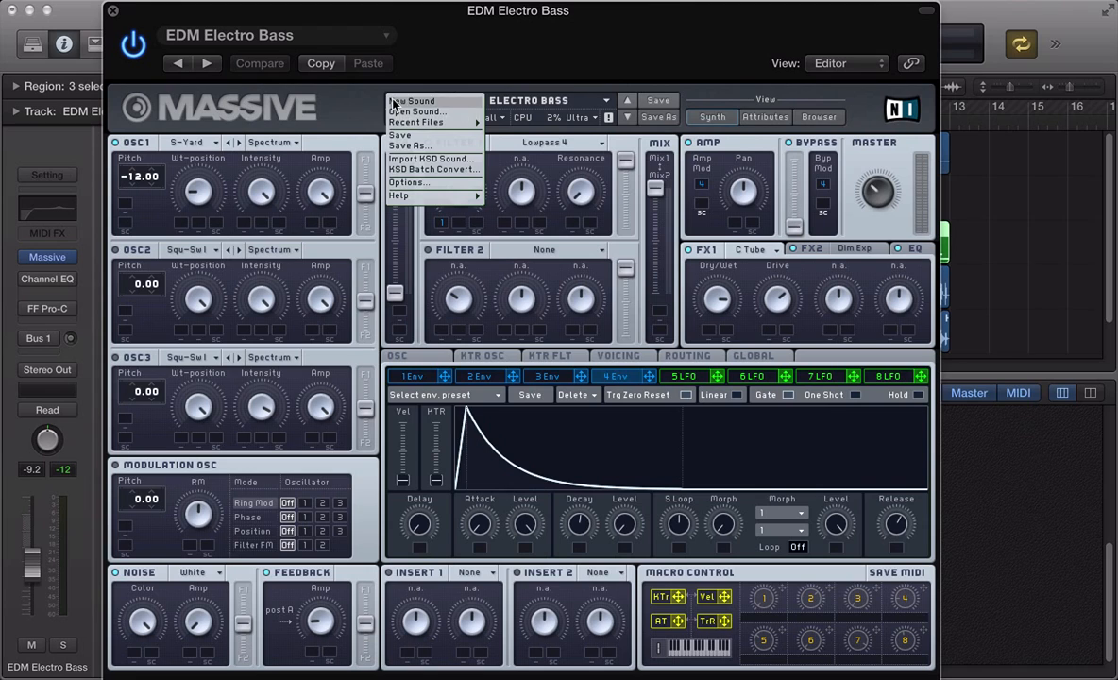
left_click(412, 101)
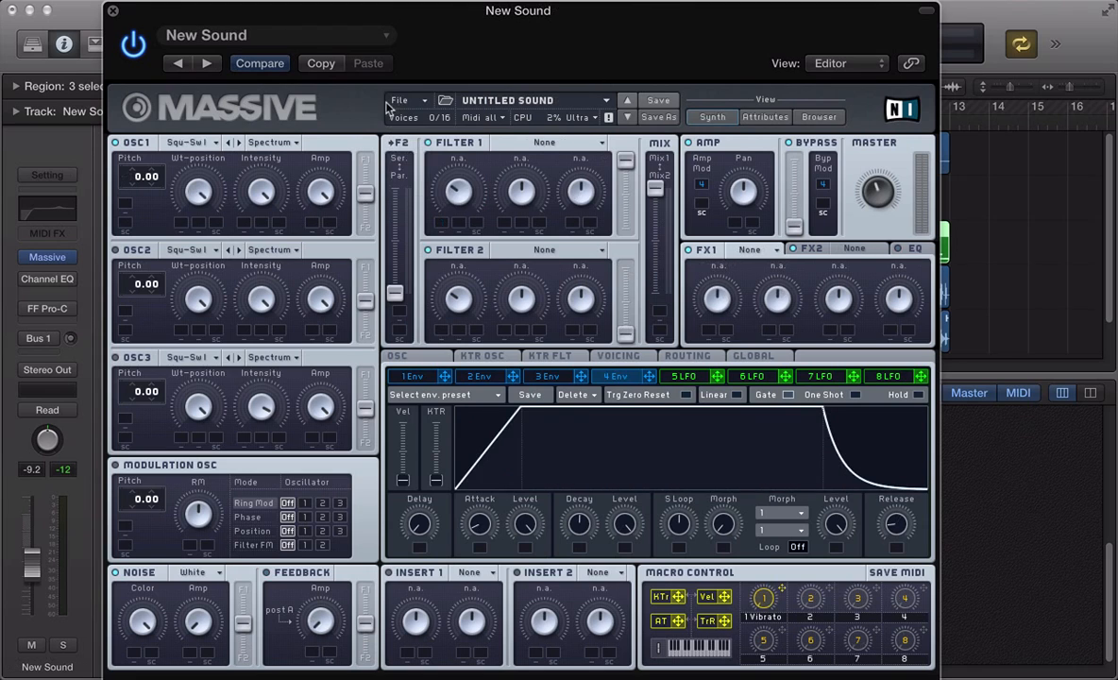
- Set oscillator 1's wavetable to Scrap Yard
left_click(187, 141)
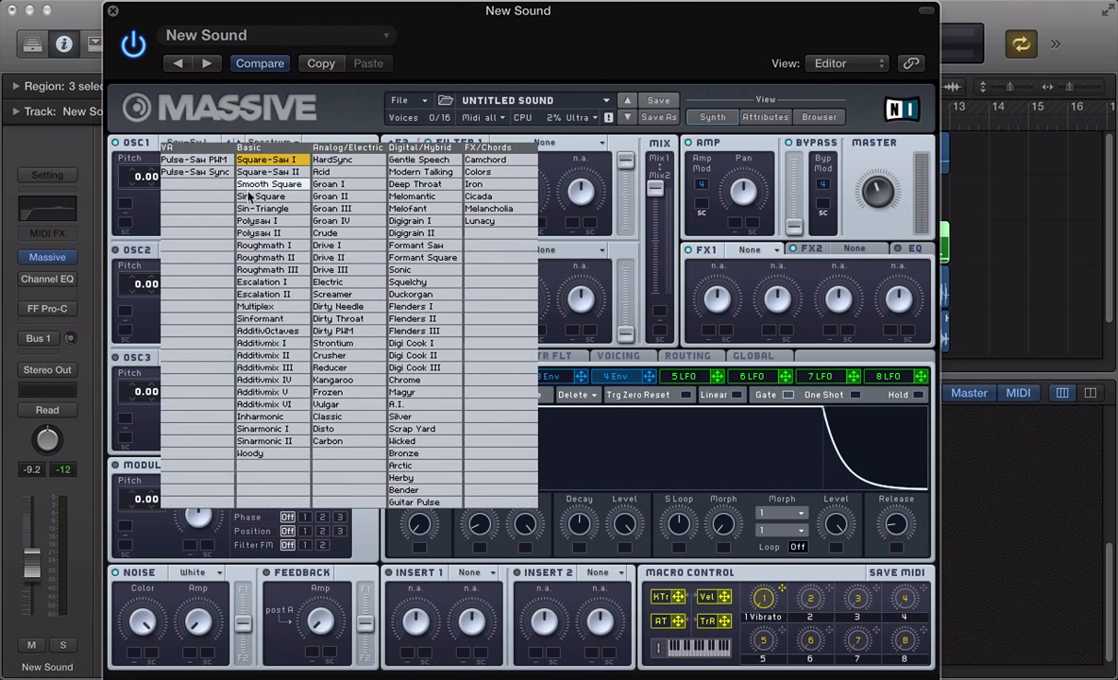
left_click(422, 428)
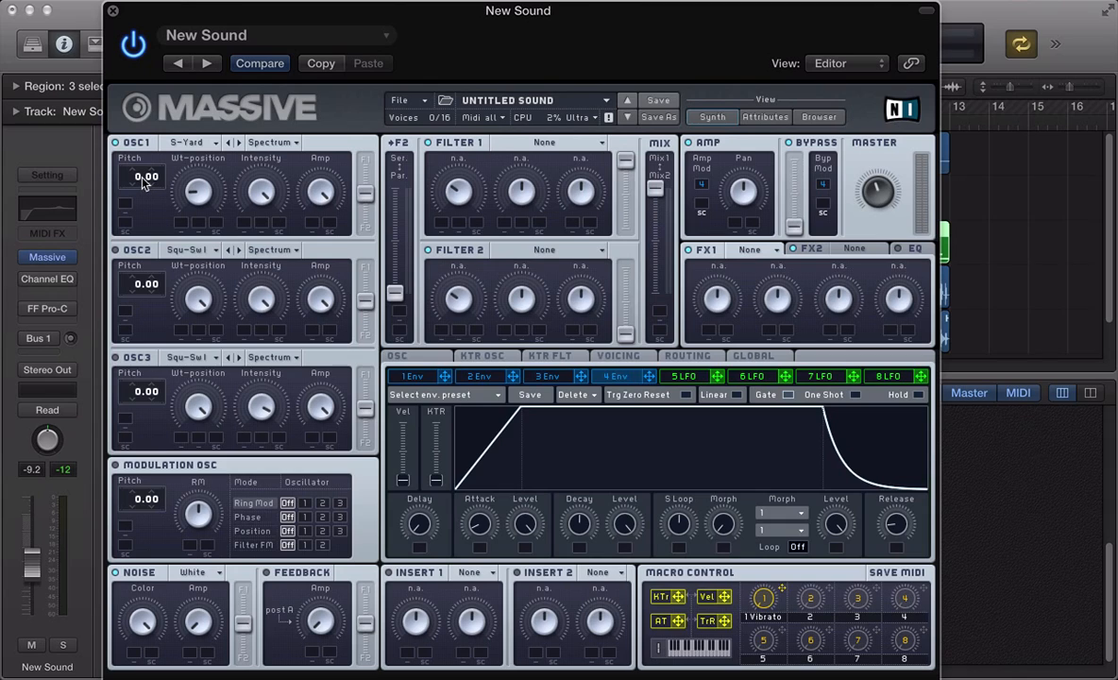
- Transpose oscillator 1 down to -12.00 and route it fully to filter 1
left_click_drag(137, 182, 137, 189)
left_click_drag(365, 199, 366, 159)
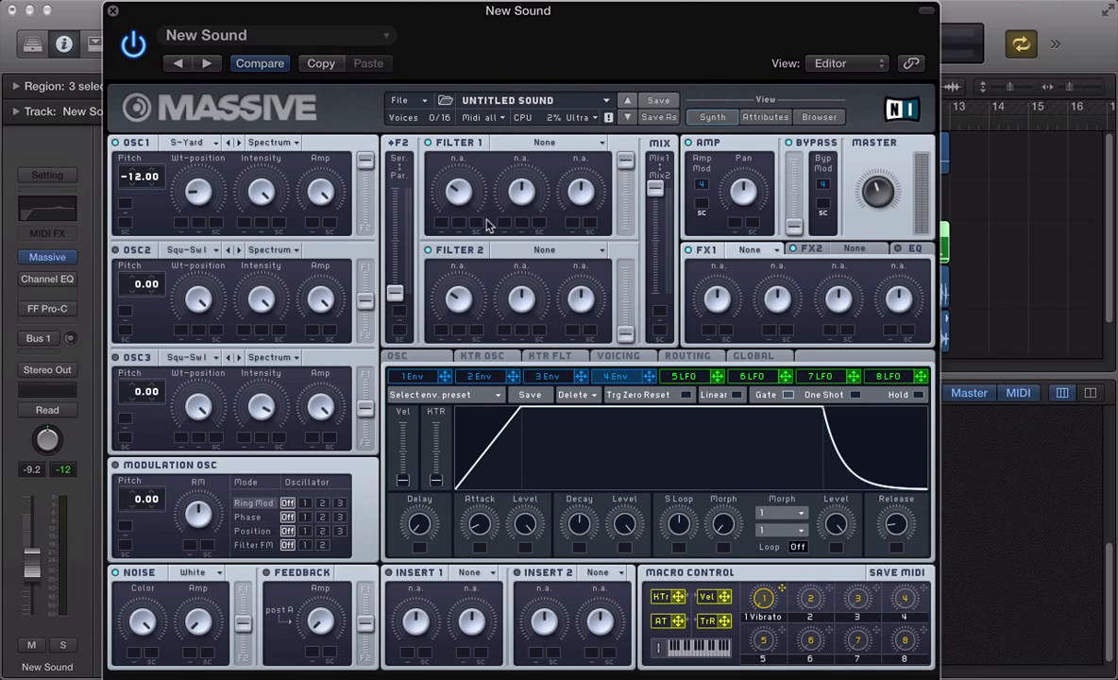
- Set filter 1's type to Lowpass 4
left_click(522, 141)
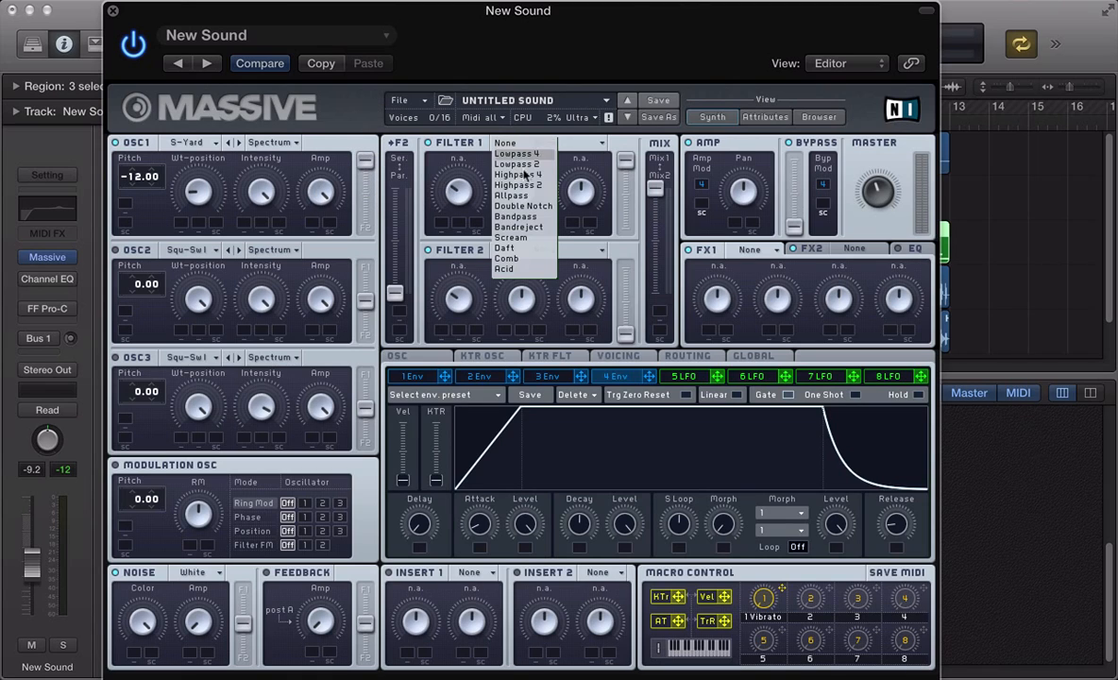
left_click(498, 154)
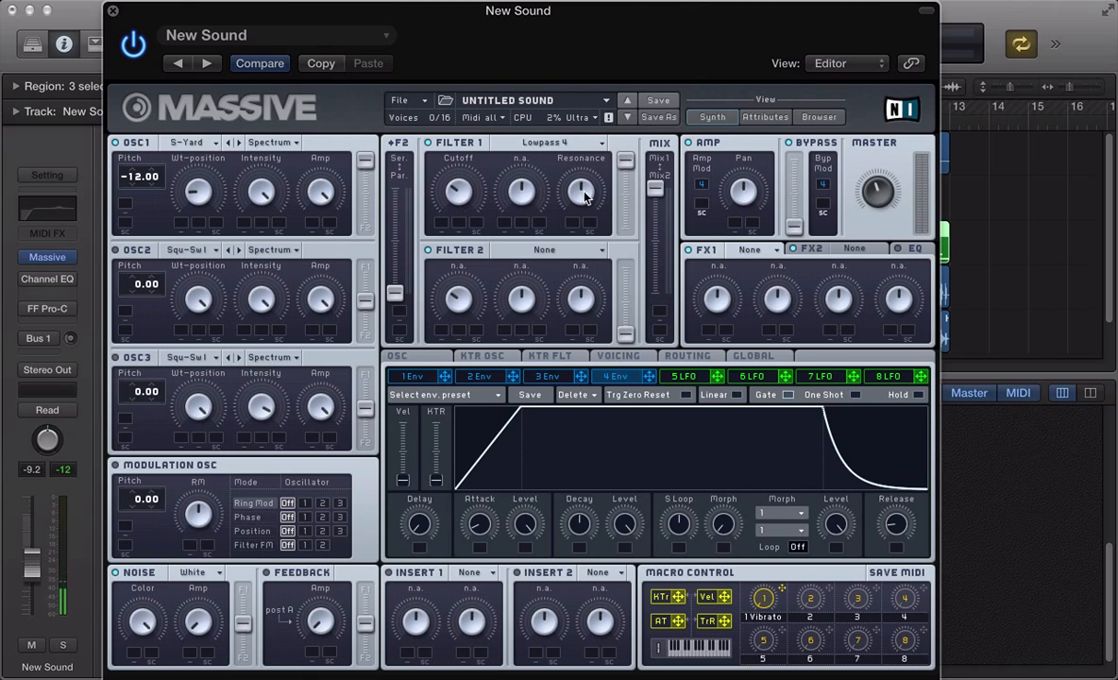
- Assign envelope 1 to filter 1's cutoff and set its modulation amount
left_click(413, 375)
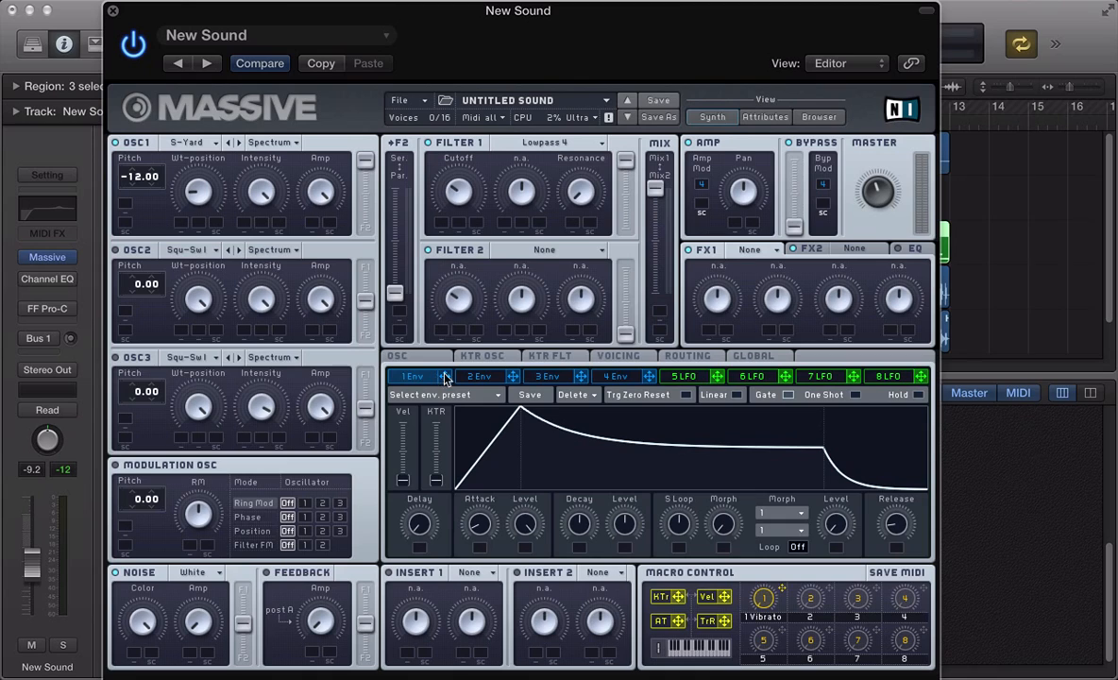
left_click_drag(445, 378, 439, 225)
left_click_drag(440, 225, 424, 135)
- Shorten envelope 1's attack and lower its decay for a plucky filter shape
left_click_drag(479, 524, 483, 552)
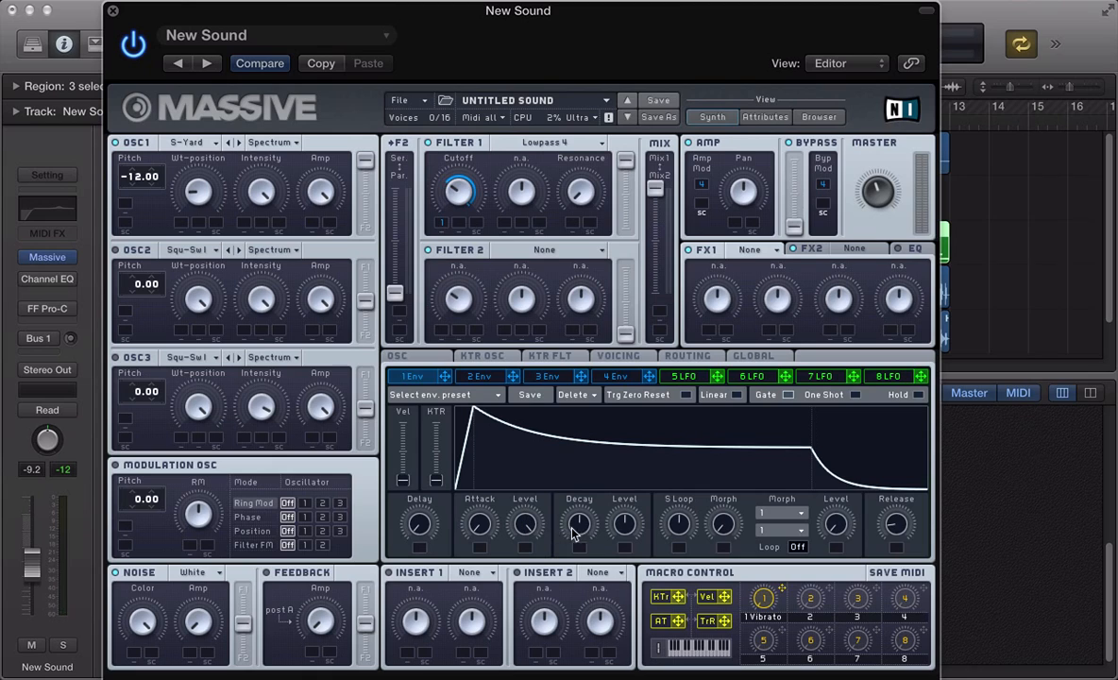
left_click_drag(592, 526, 571, 543)
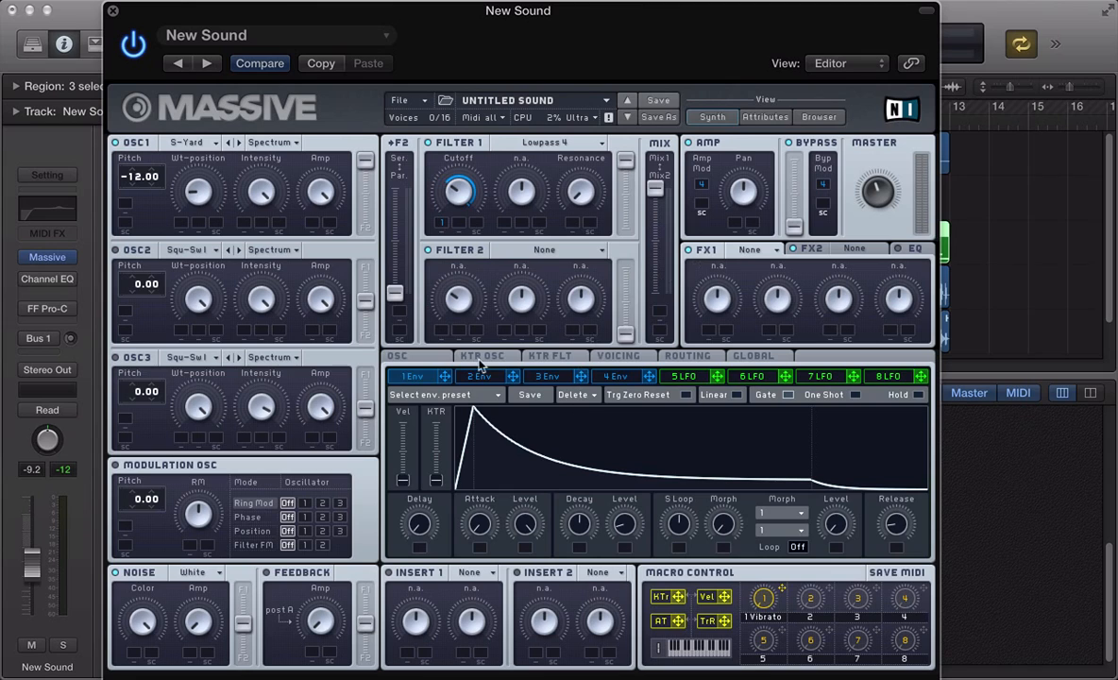
- Set the FX1 effect to Classic Tube
left_click(397, 357)
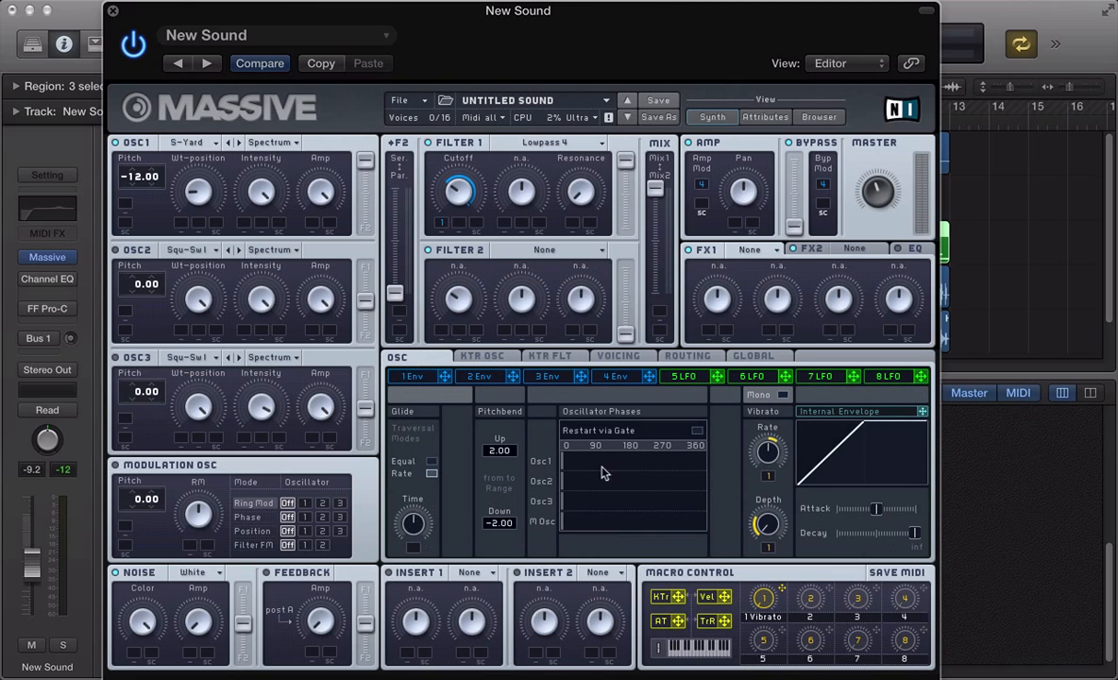
left_click(630, 358)
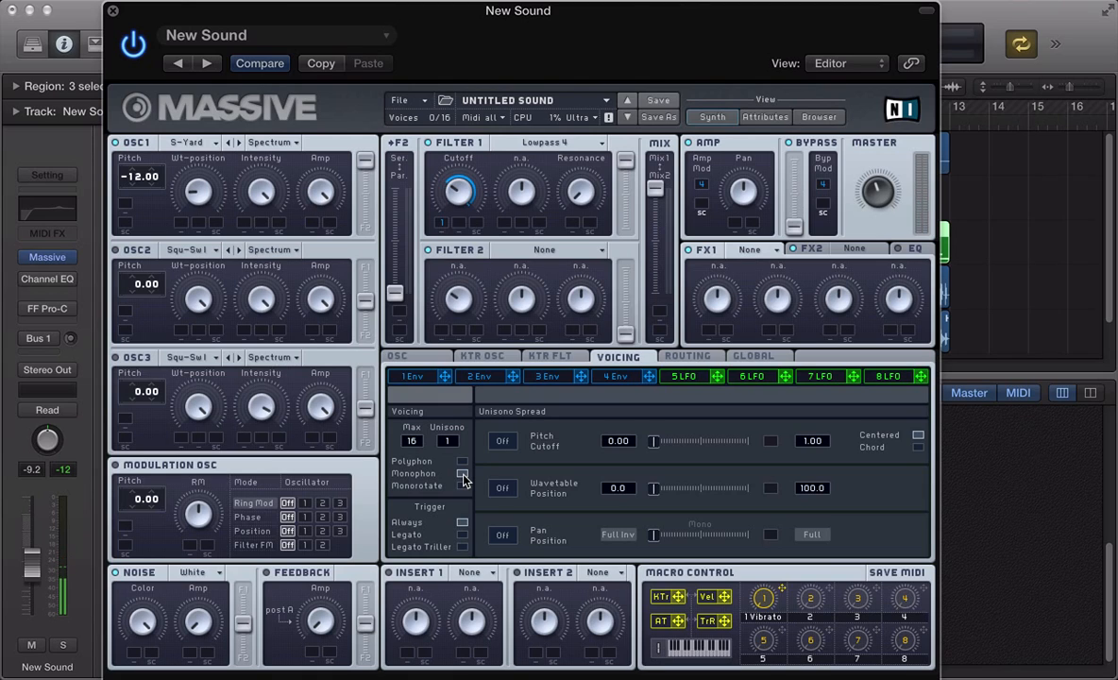
left_click(751, 250)
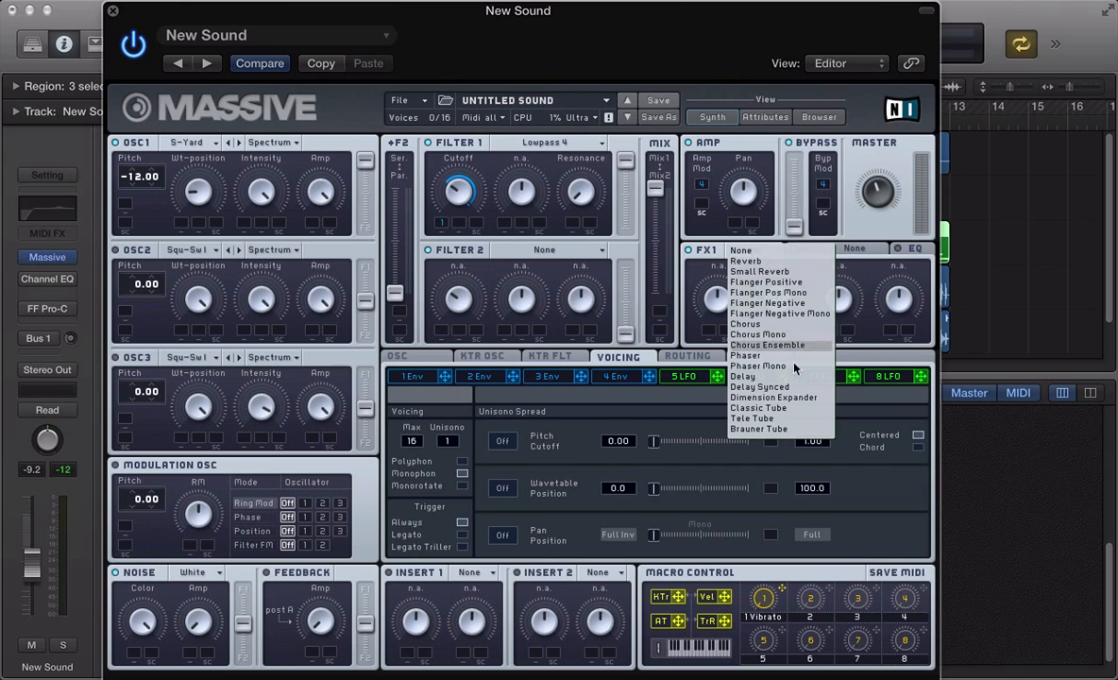
left_click(776, 408)
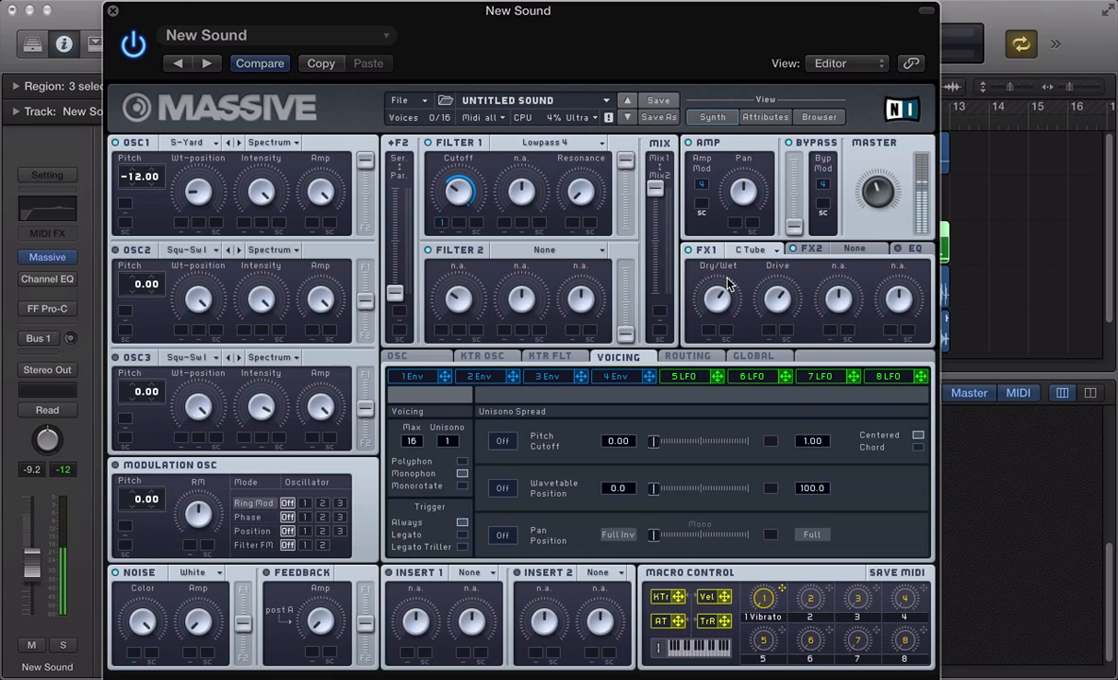
- Set the FX2 effect to Dimension Expander
left_click(848, 249)
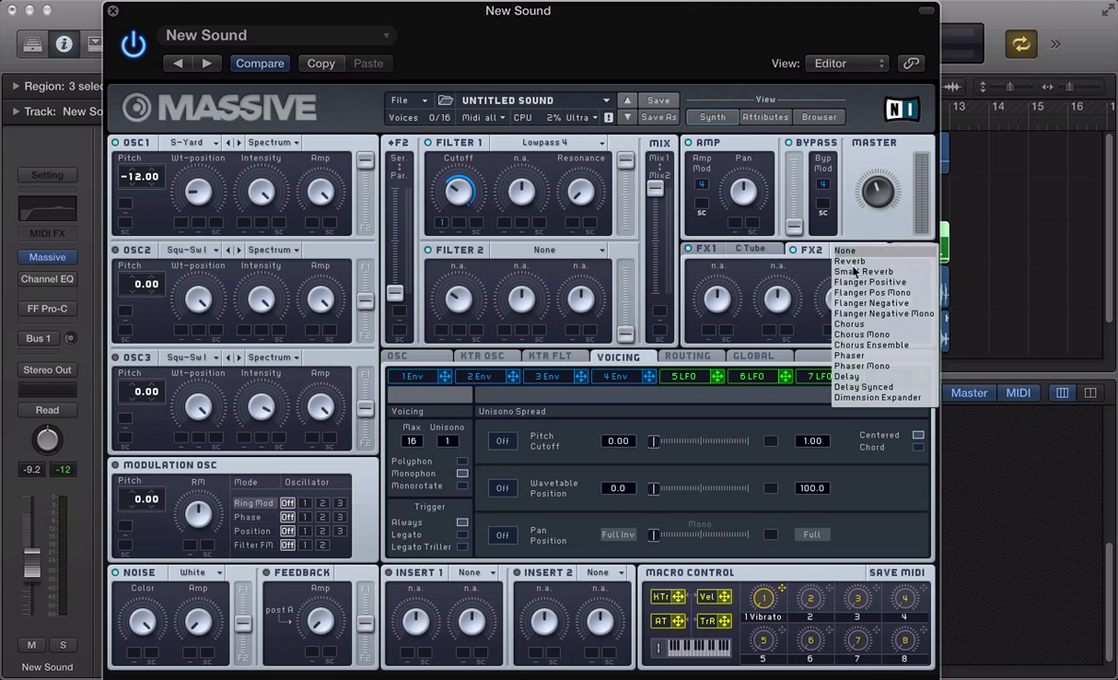
left_click(850, 249)
left_click(859, 397)
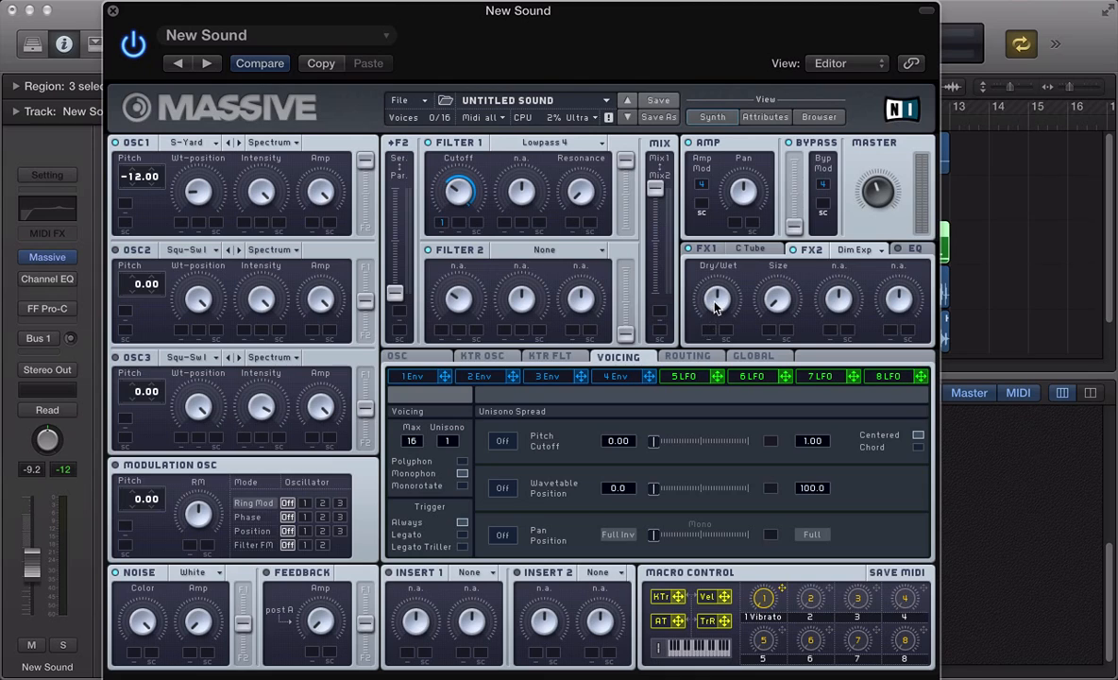
- Enable Massive's EQ section and close the Massive window
left_click(910, 251)
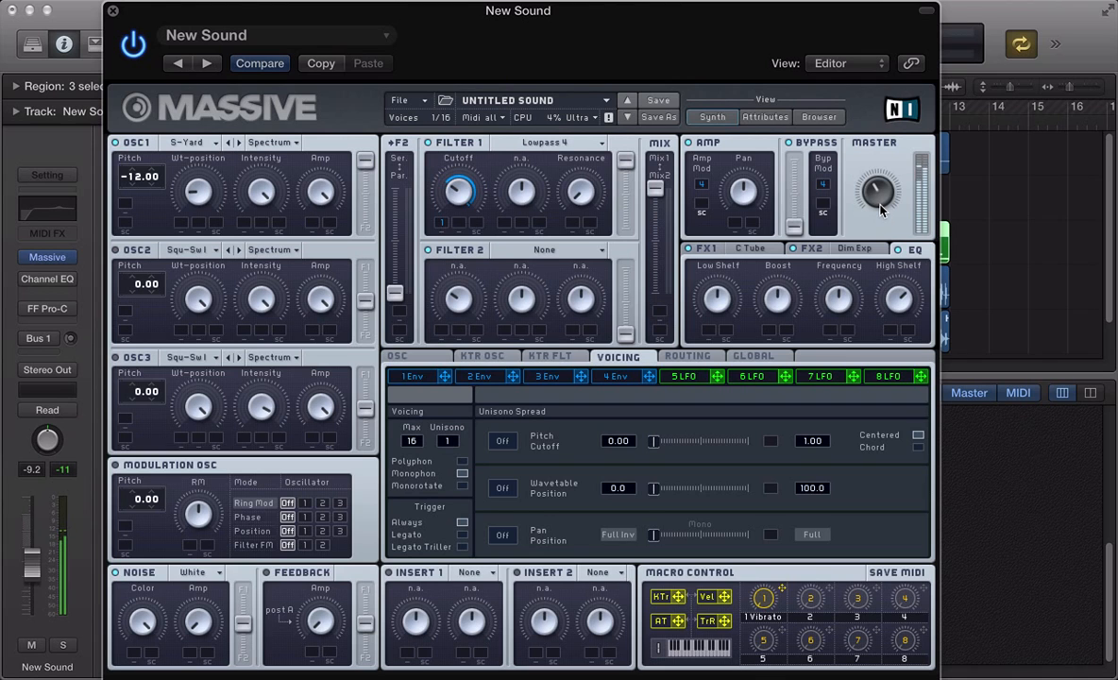
key("super+w")
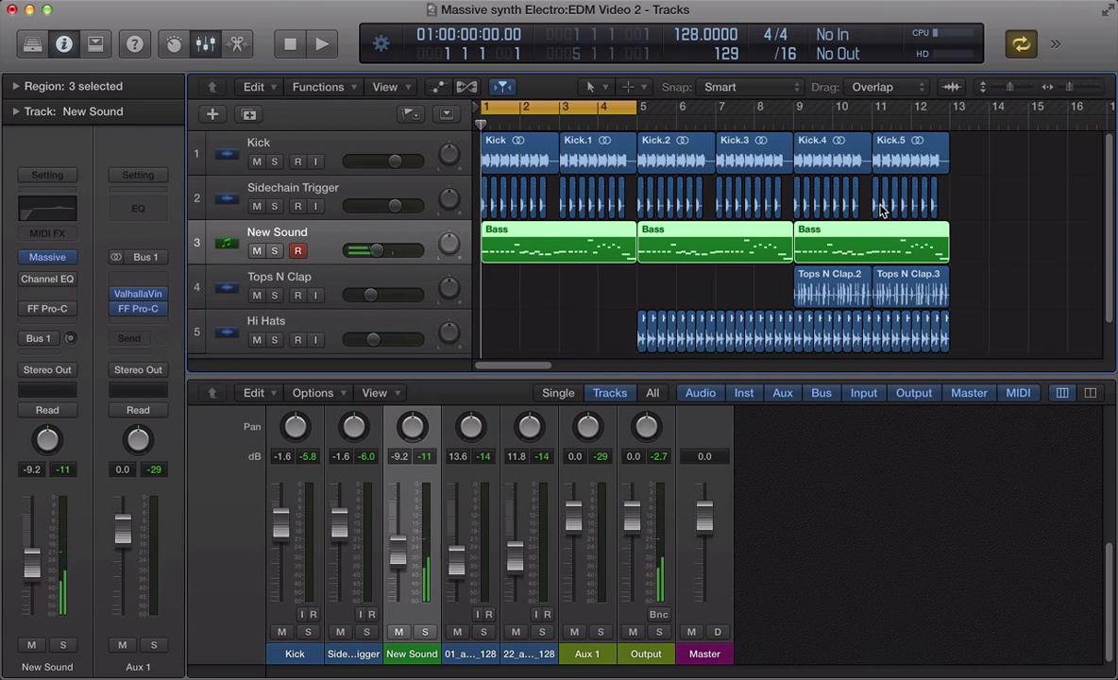
- Play the project and re-enable the Channel EQ on the bass track
key("space")
key("v")
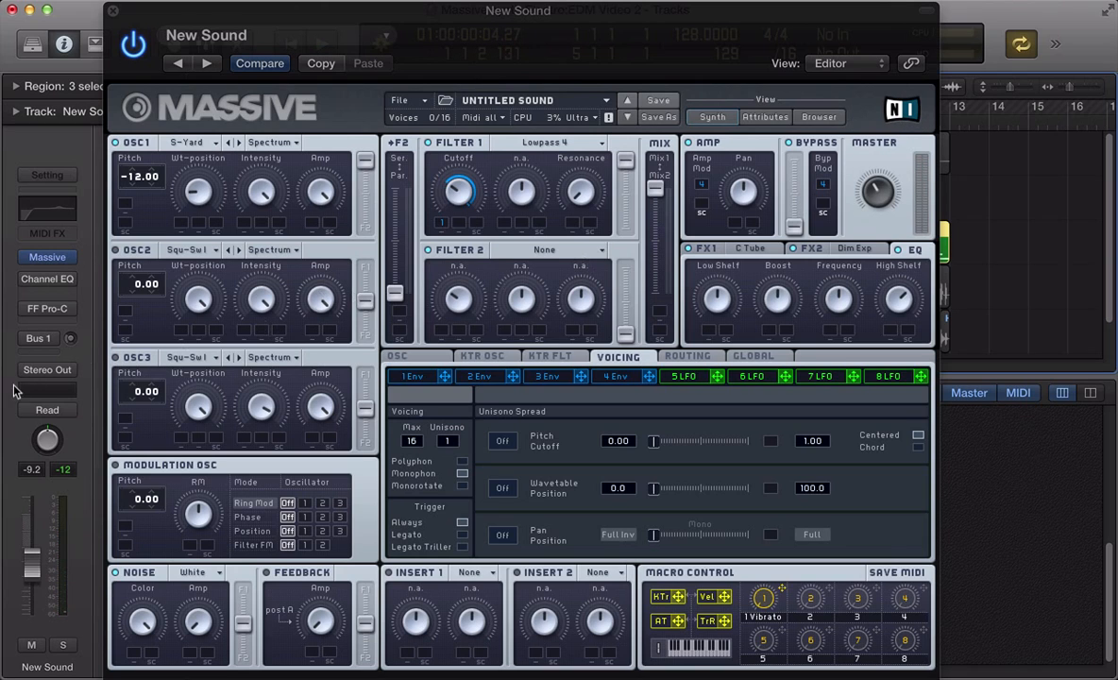
left_click(50, 287)
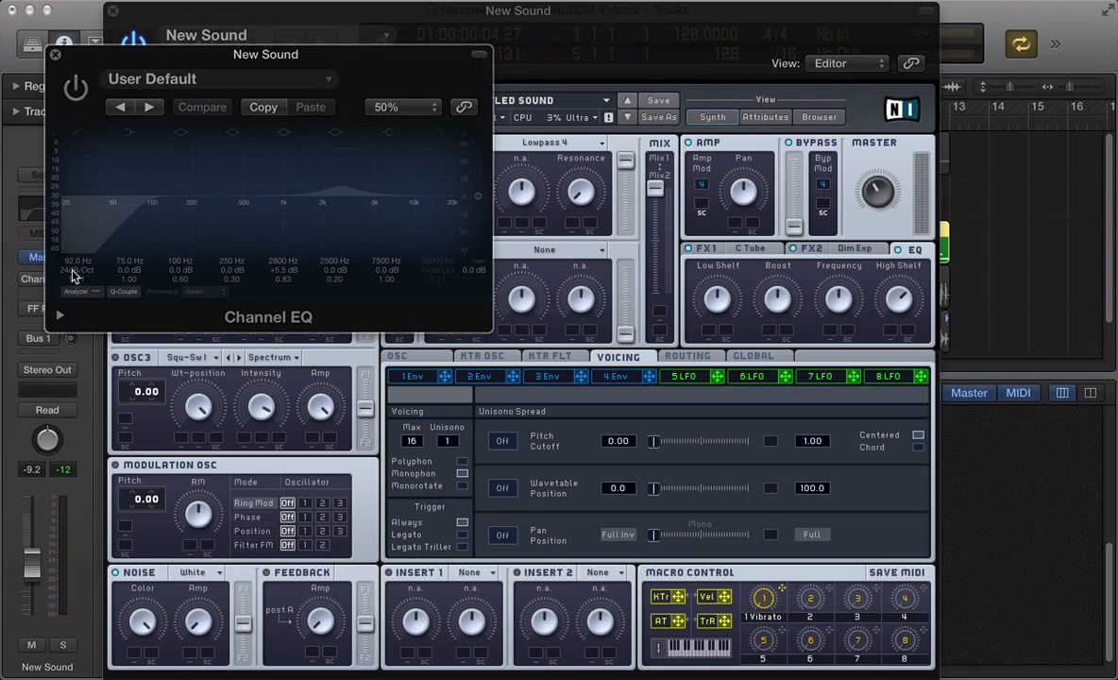
left_click_drag(112, 58, 435, 91)
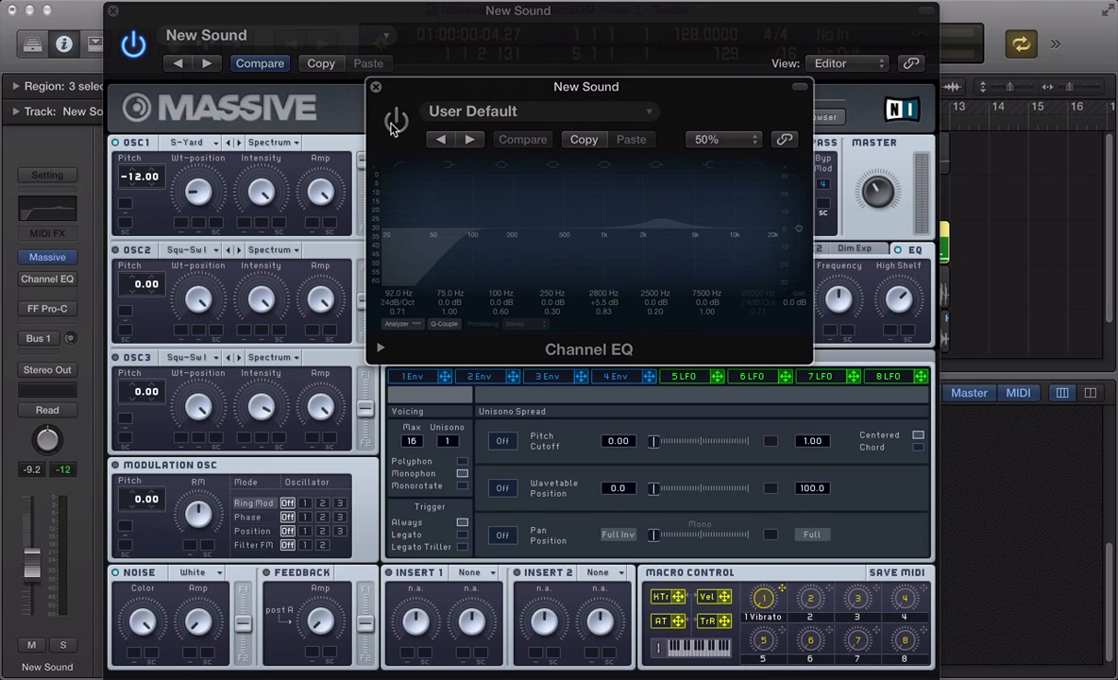
left_click(395, 122)
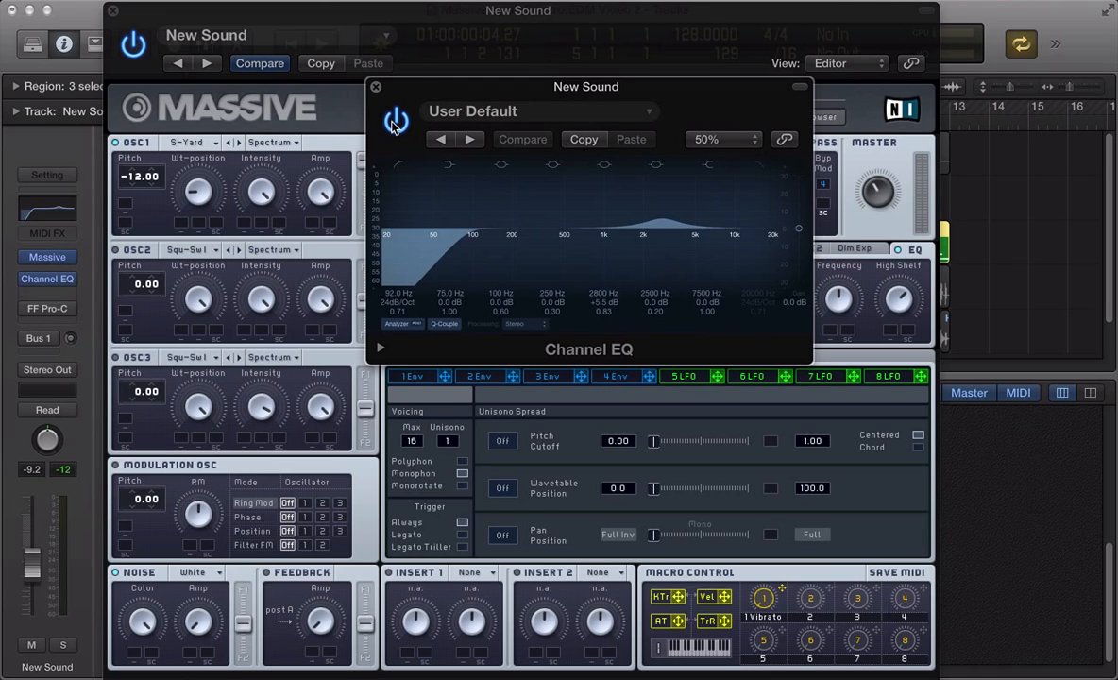
key("v")
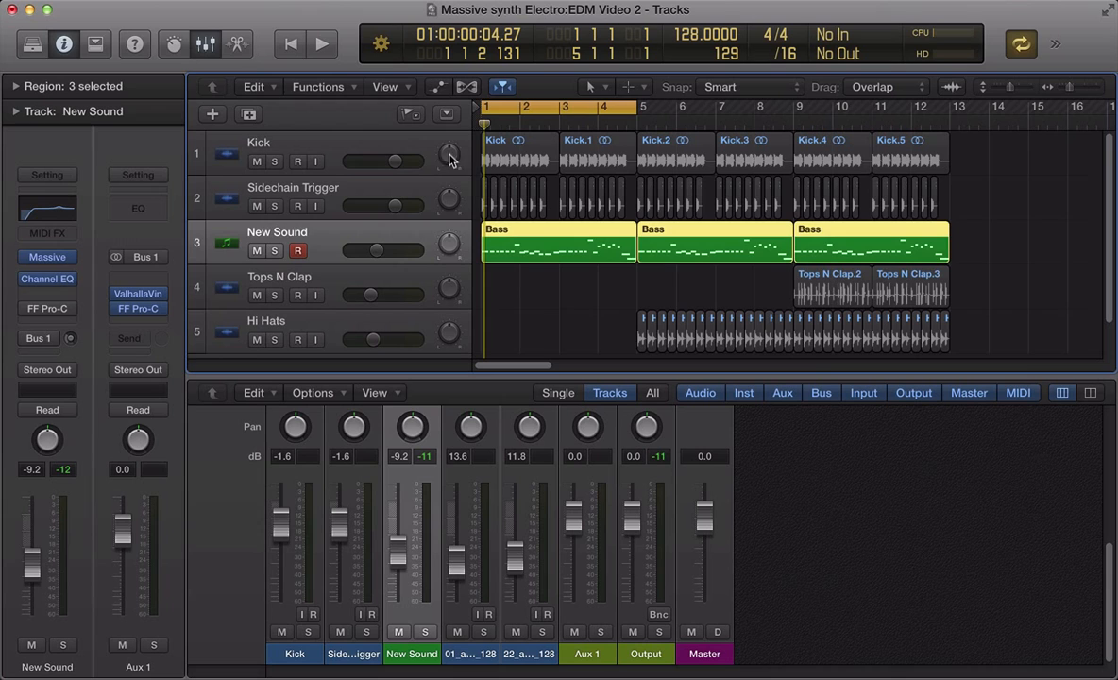
- Restart playback and reselect the New Sound bass track
left_click(366, 148)
key("space")
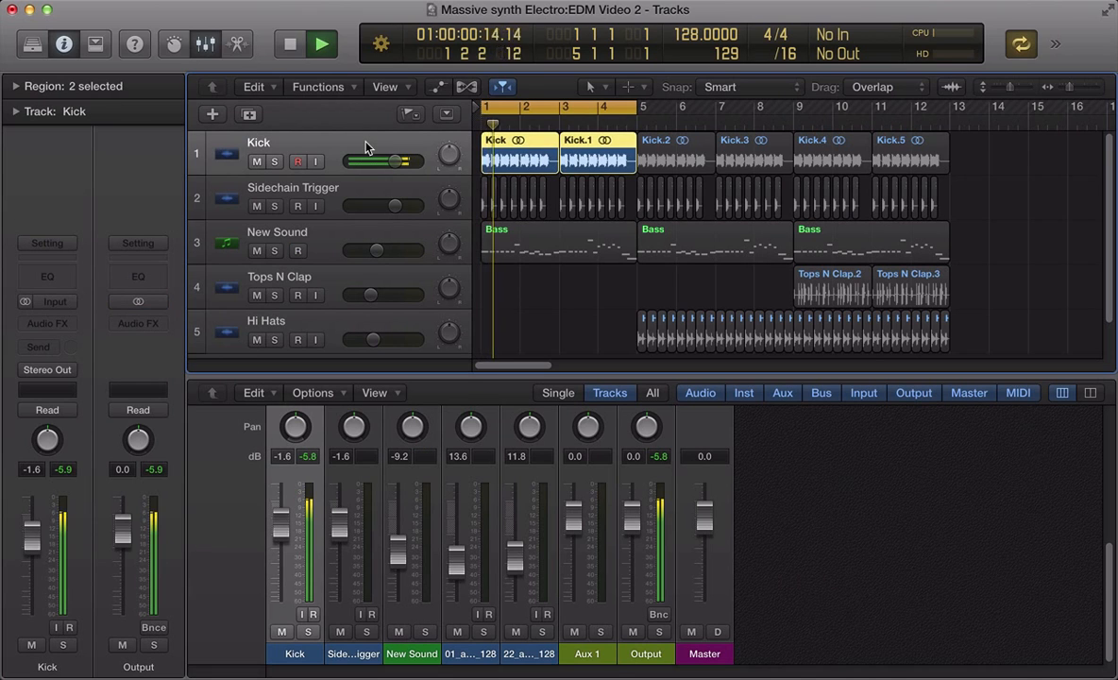
left_click(379, 232)
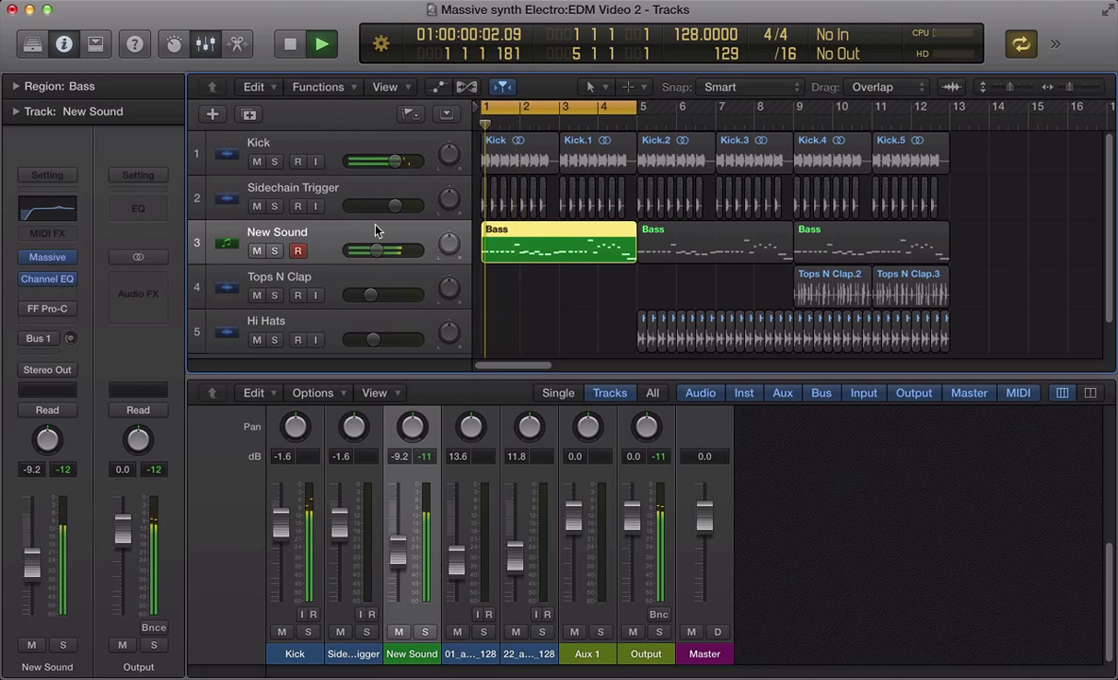
- Toggle the Channel EQ off and on to compare the bass sound
key("v")
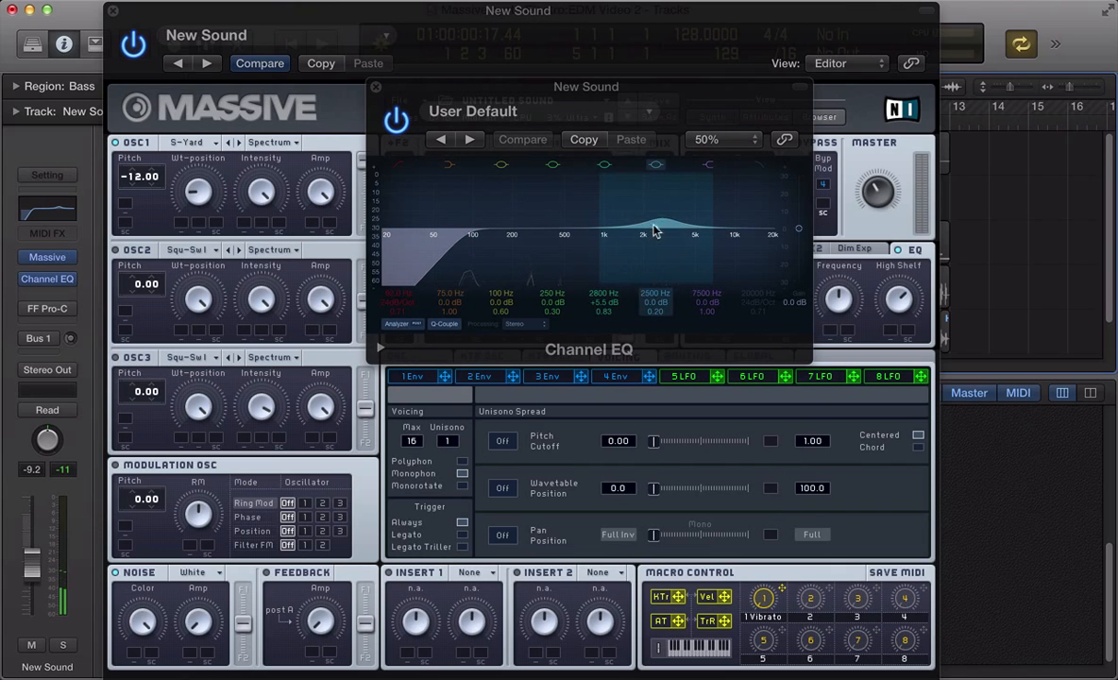
left_click(394, 118)
left_click(395, 118)
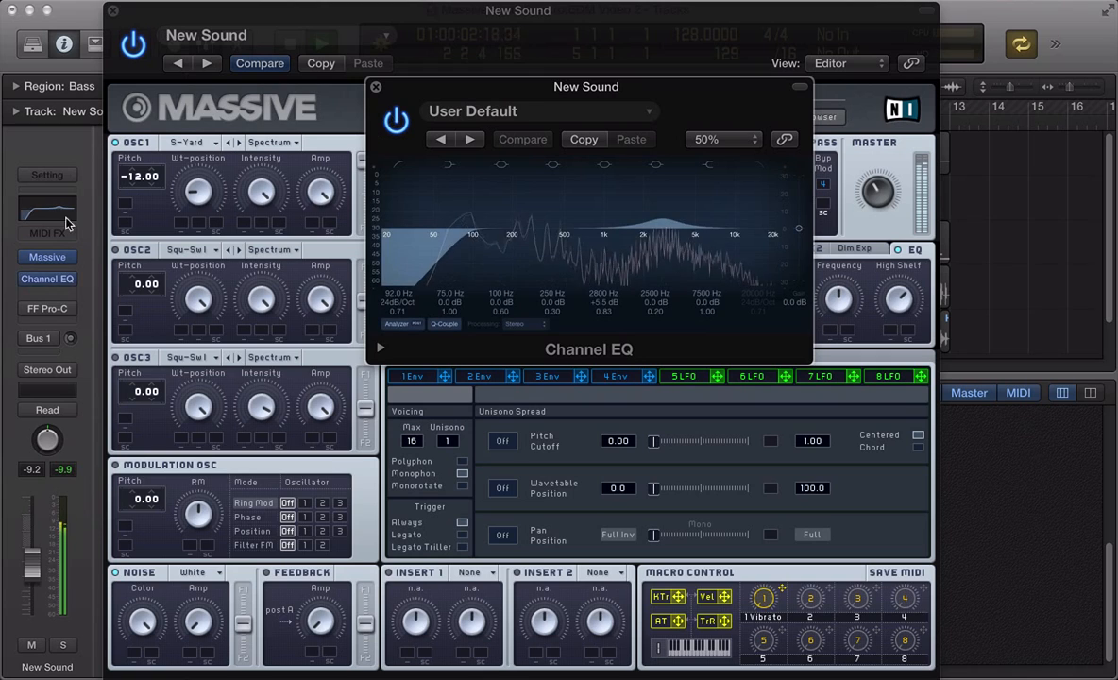
- Re-enable the FF Pro-C compressor on the bass track
left_click(52, 309)
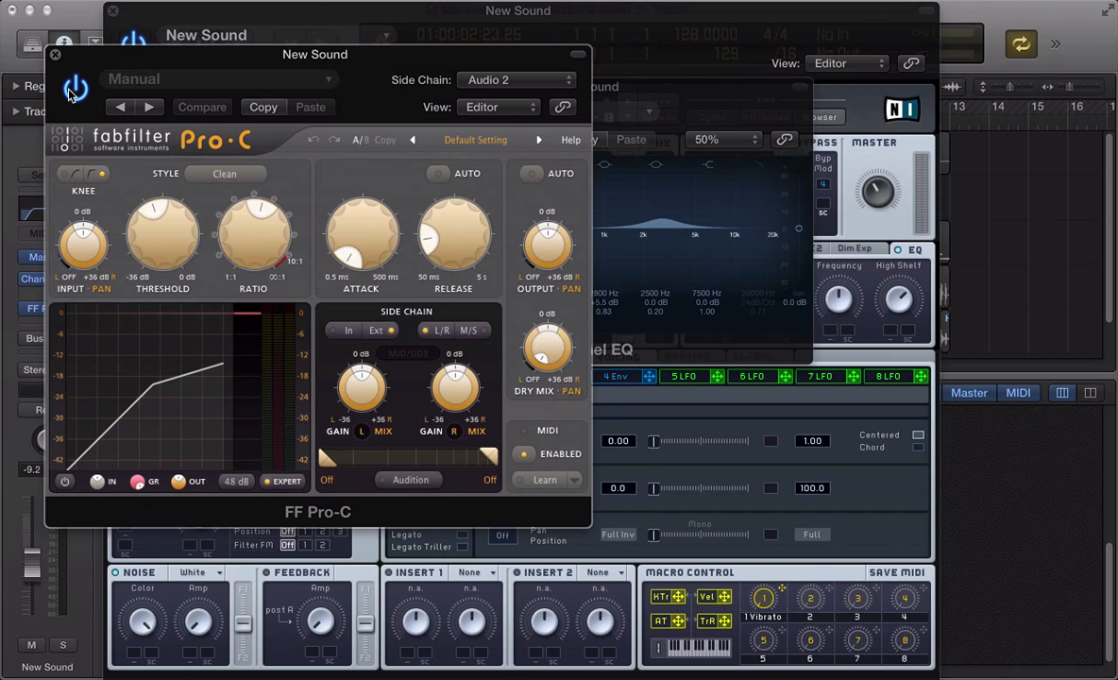
key("v")
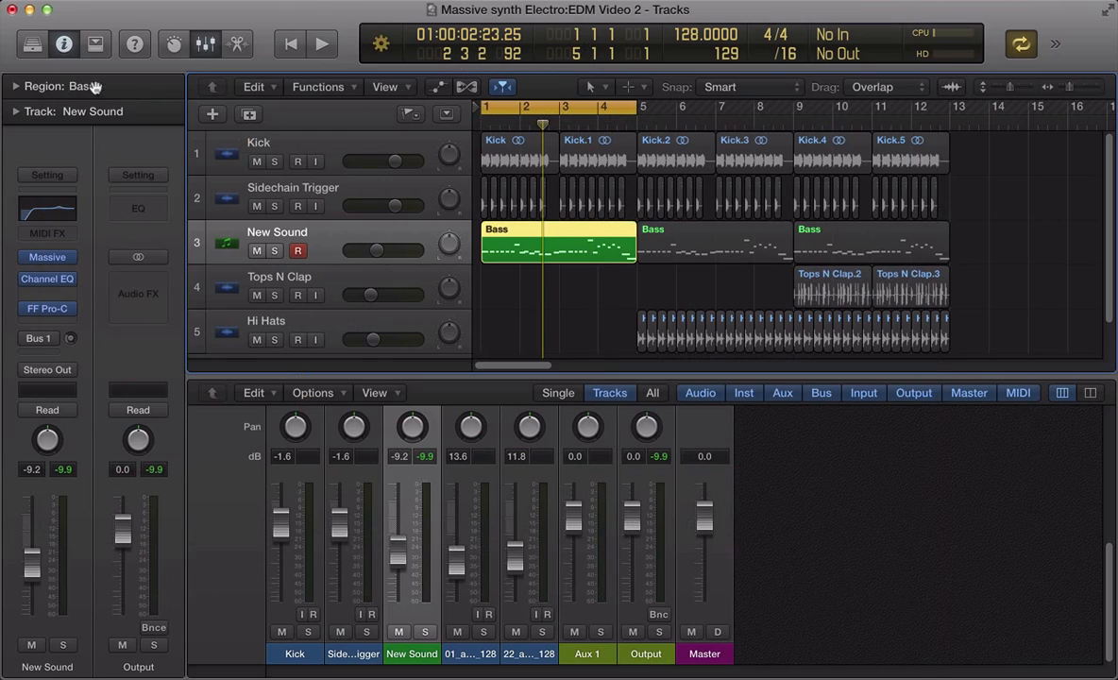
scroll(543, 278, "down", 3)
scroll(543, 277, "up", 2)
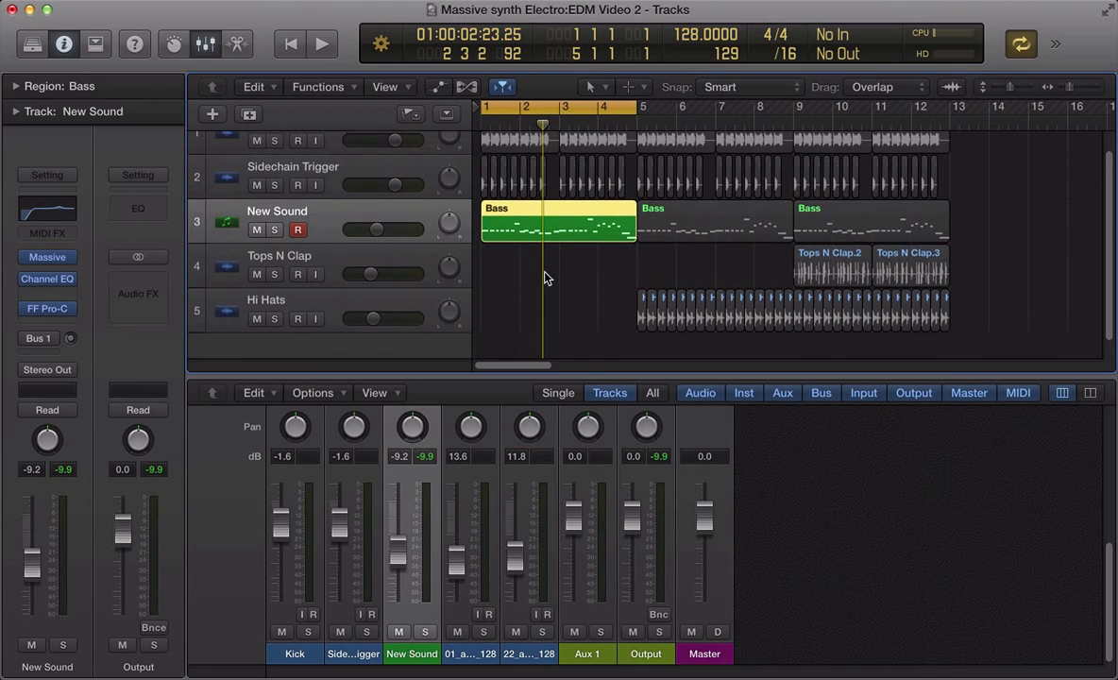
- Unsolo the bass region and play the arrangement with the Sidechain Trigger track selected
key("ctrl+s")
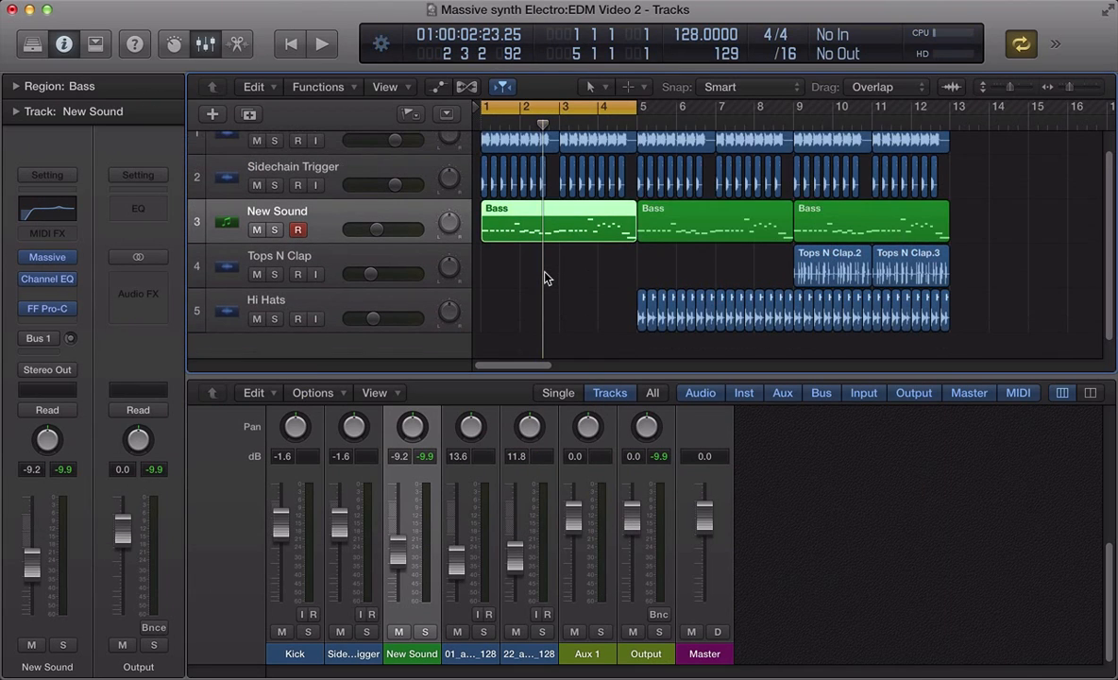
left_click(340, 176)
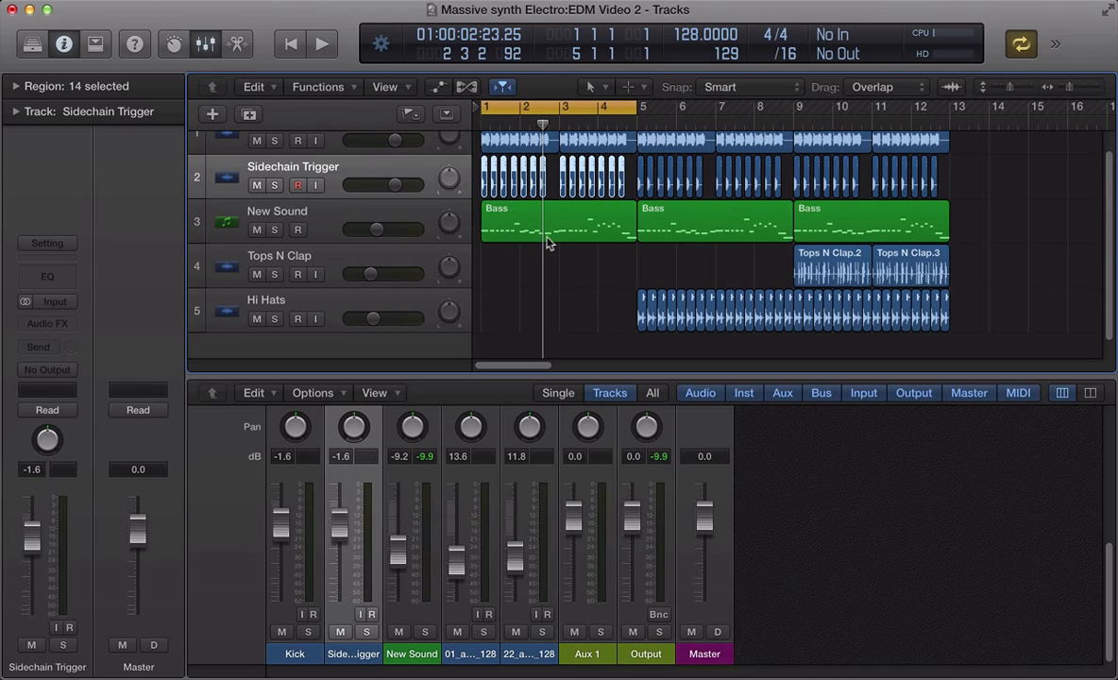
left_click(578, 235, "shift")
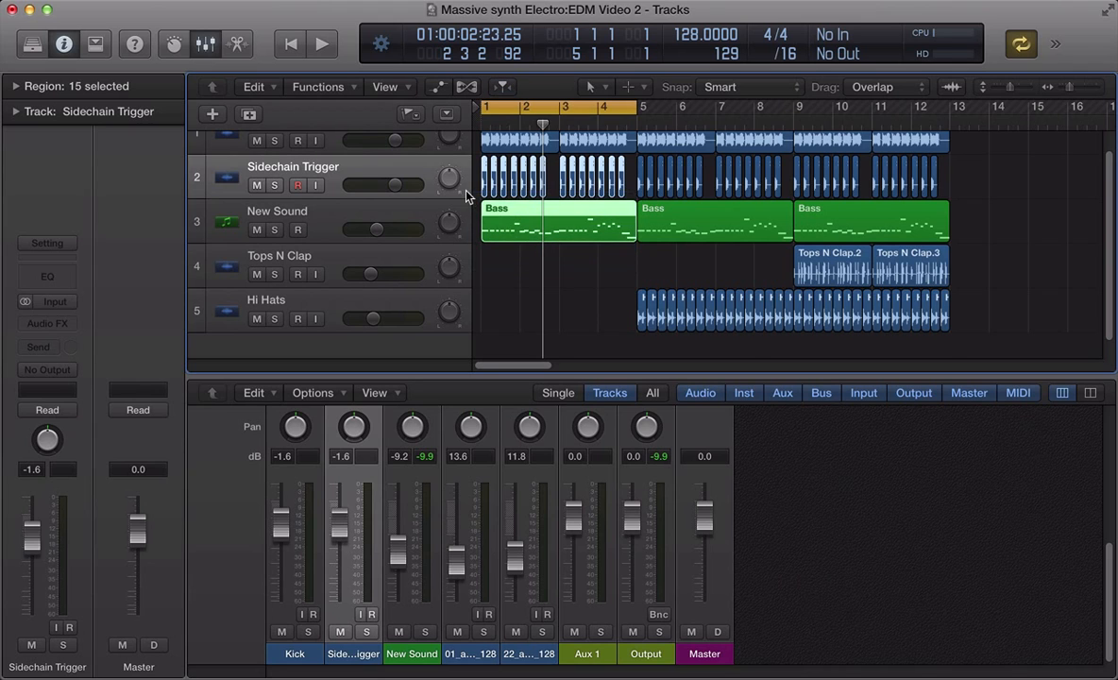
scroll(466, 195, "up", 2)
key("space")
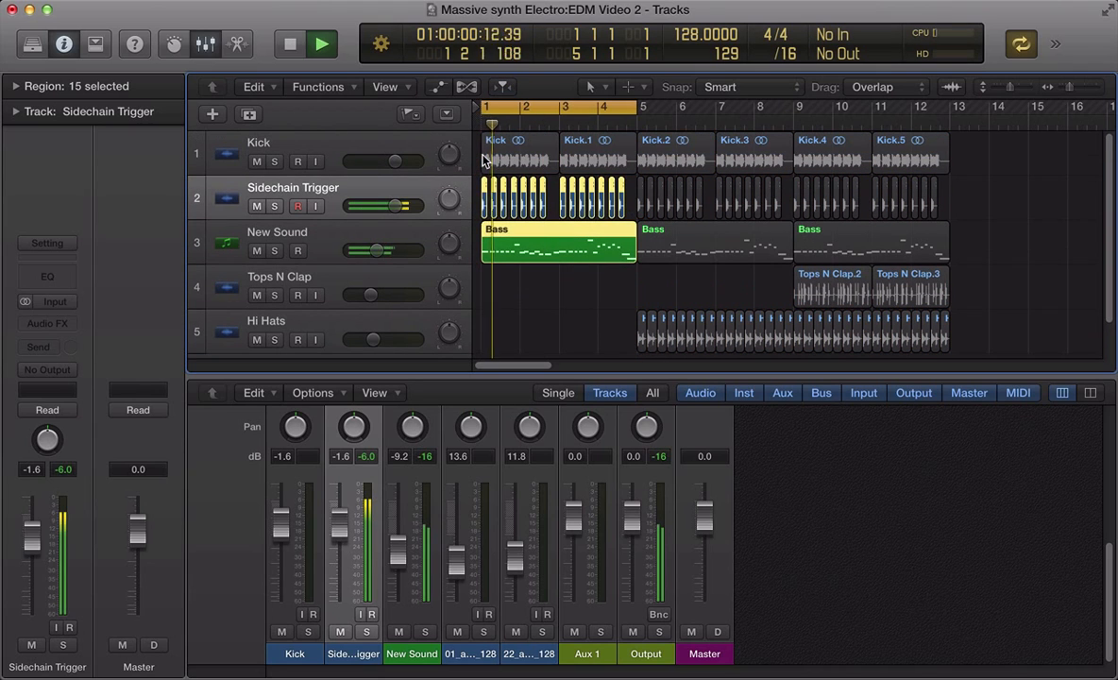
- Zoom in on the Sidechain Trigger region to examine its waveform, and zoom back out to the full arrangement
scroll(407, 507, "up", 5)
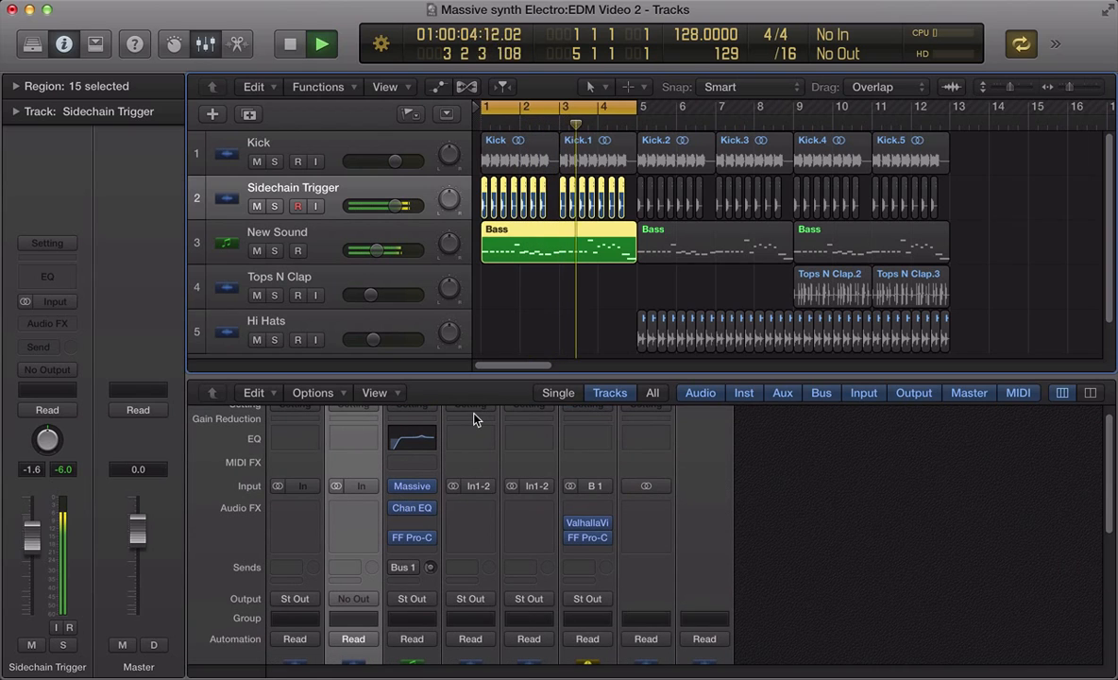
key("space")
left_click(524, 285)
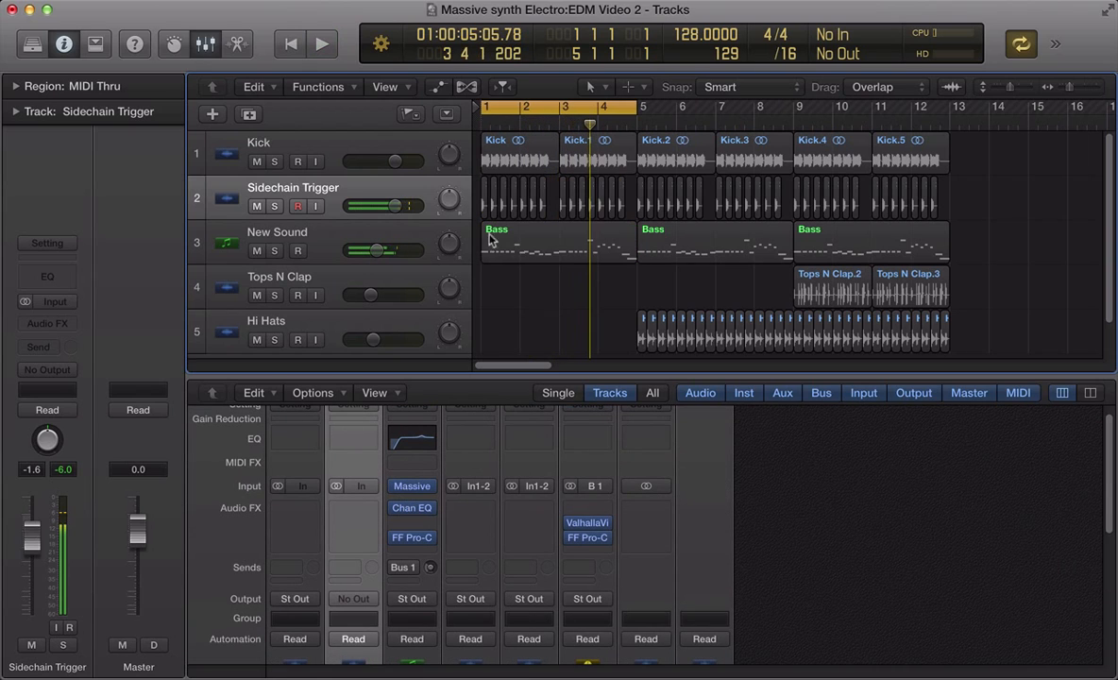
left_click(488, 162)
key("shift+space")
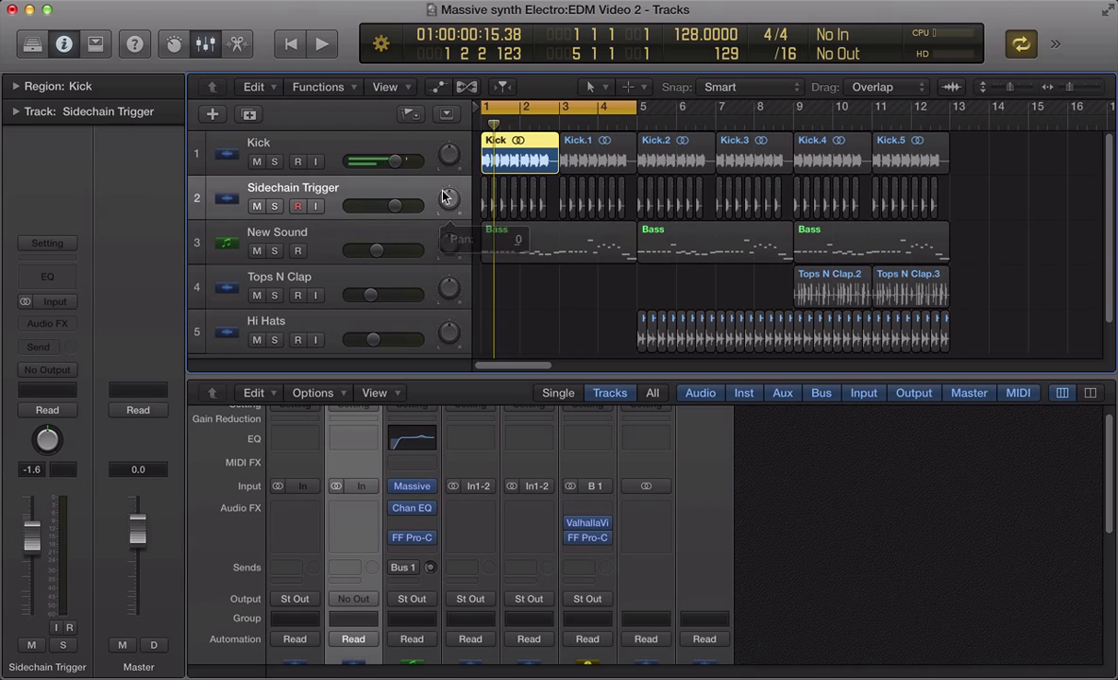
left_click(404, 189)
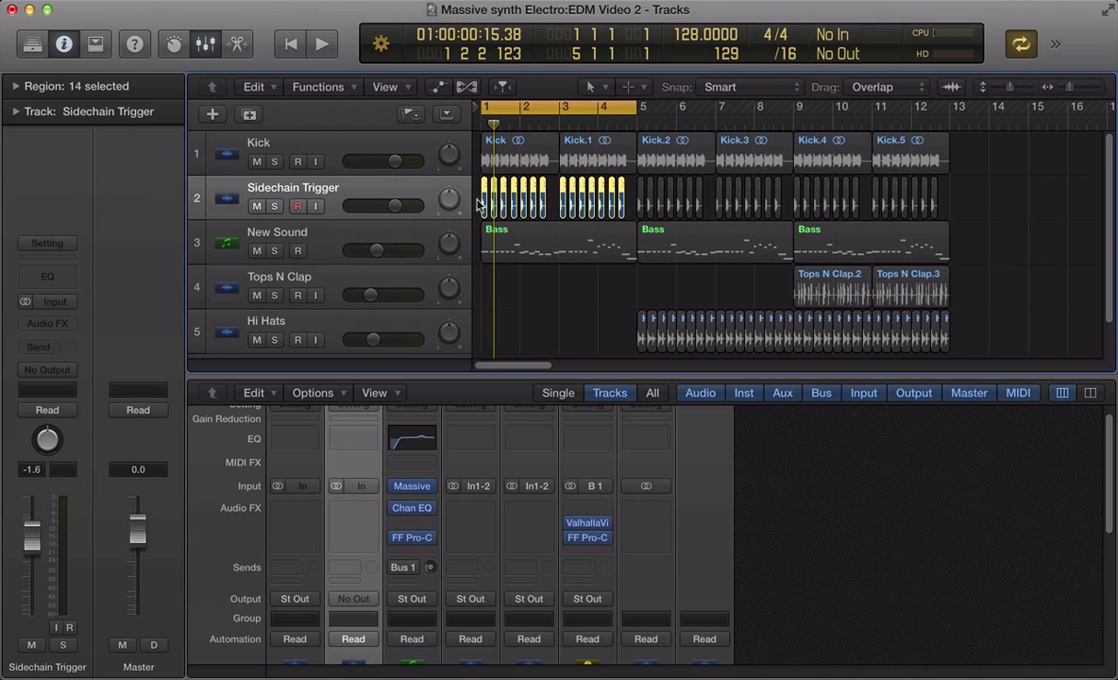
left_click(478, 204)
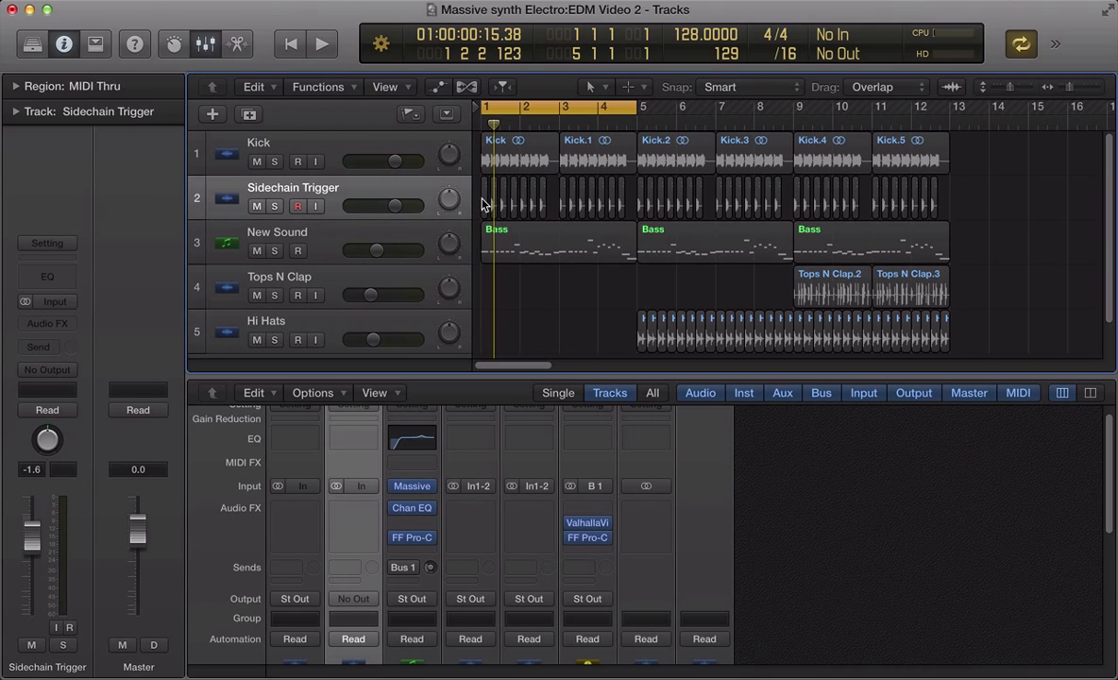
left_click(484, 200)
key("z")
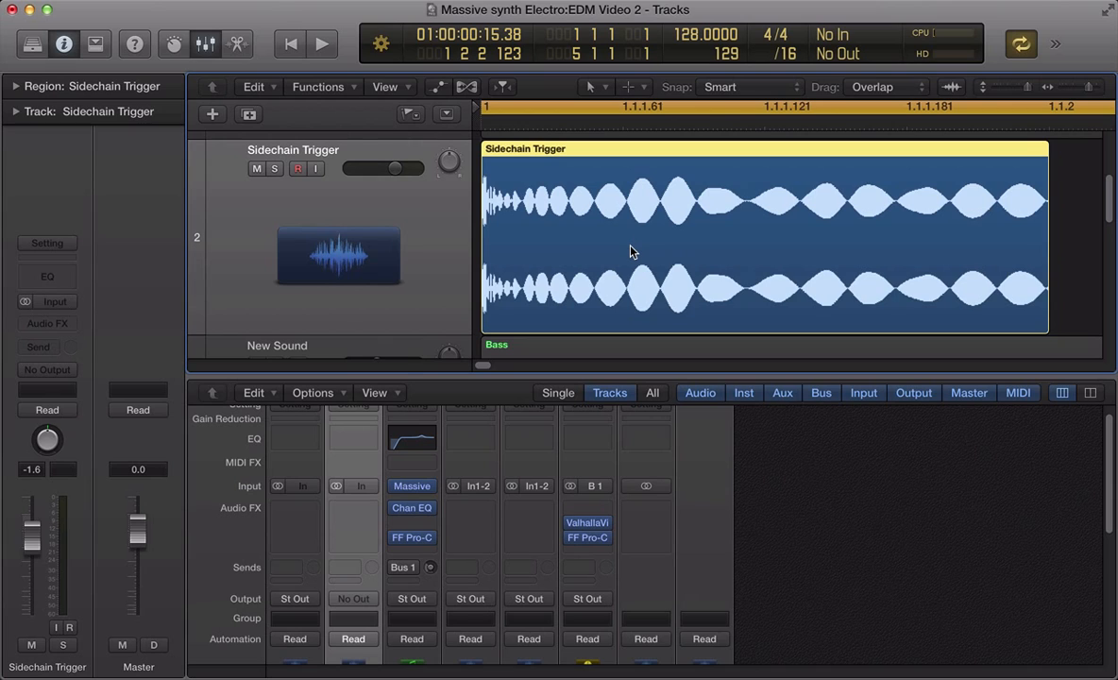
key("z")
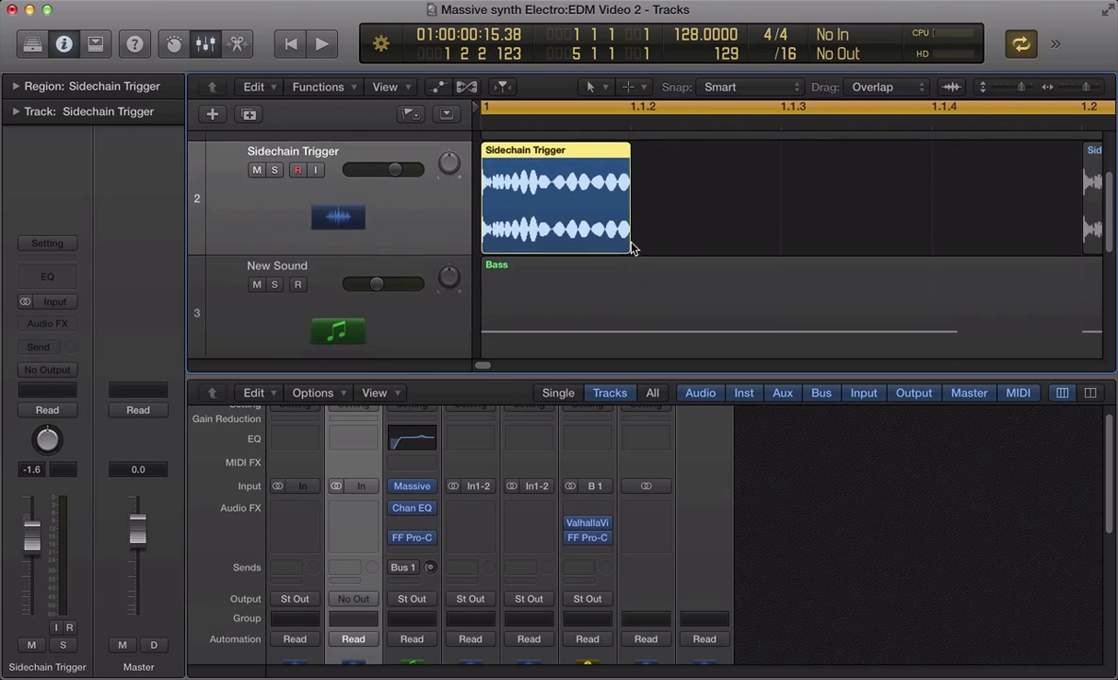
scroll(630, 243, "up", 2)
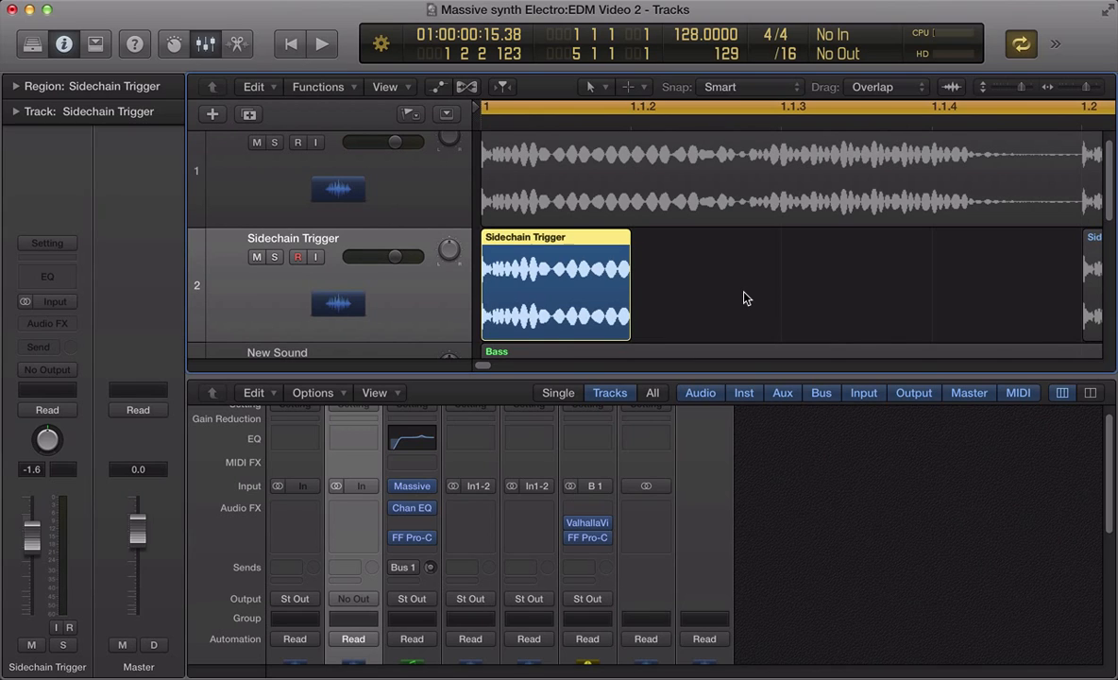
key("super+a")
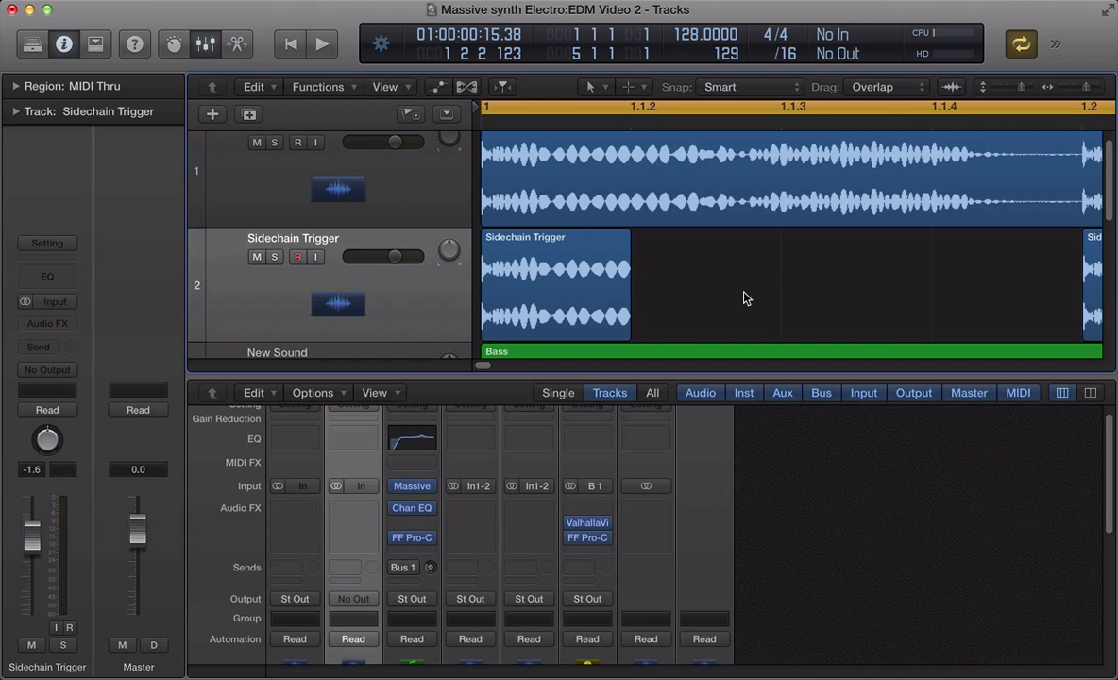
key("z")
key("space")
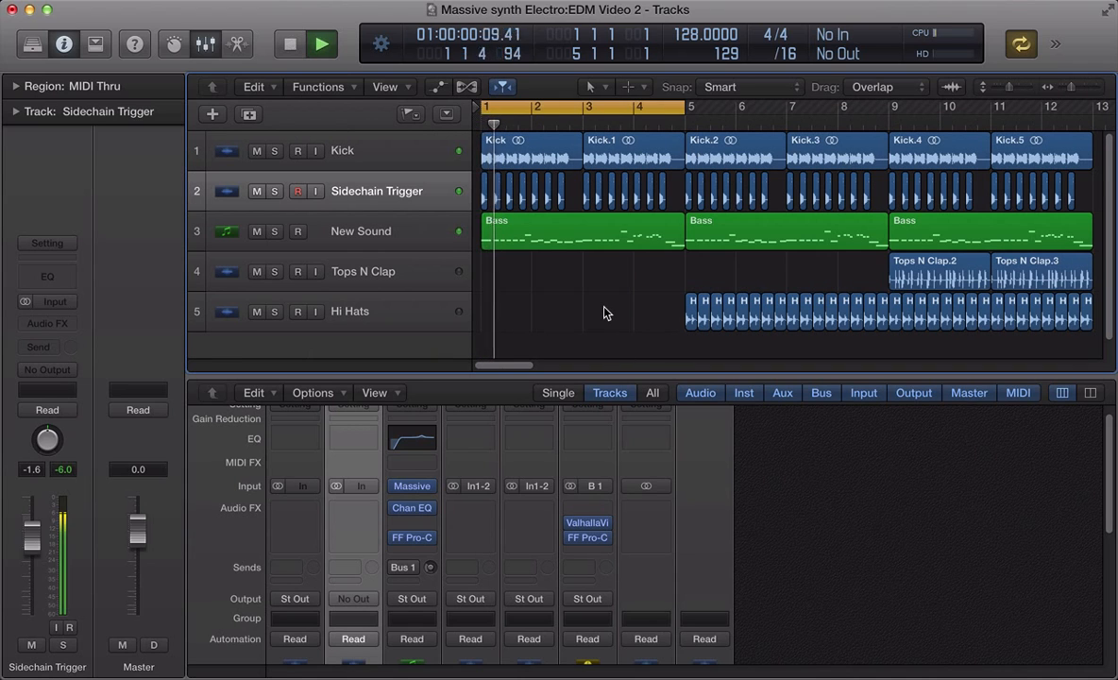
- Compare the bass with the FF Pro-C compressor on the New Sound track bypassed and enabled
left_click(314, 226)
left_click(29, 310)
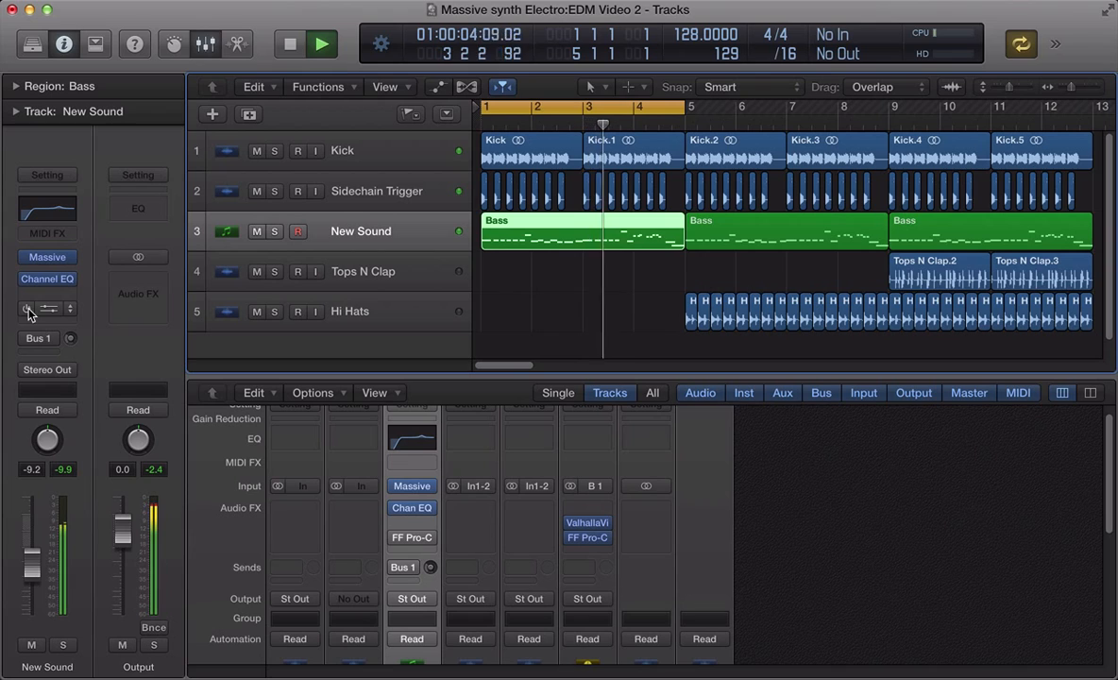
left_click(28, 311)
- Play the project and enable the bass track's Bus 1 reverb send
key("space")
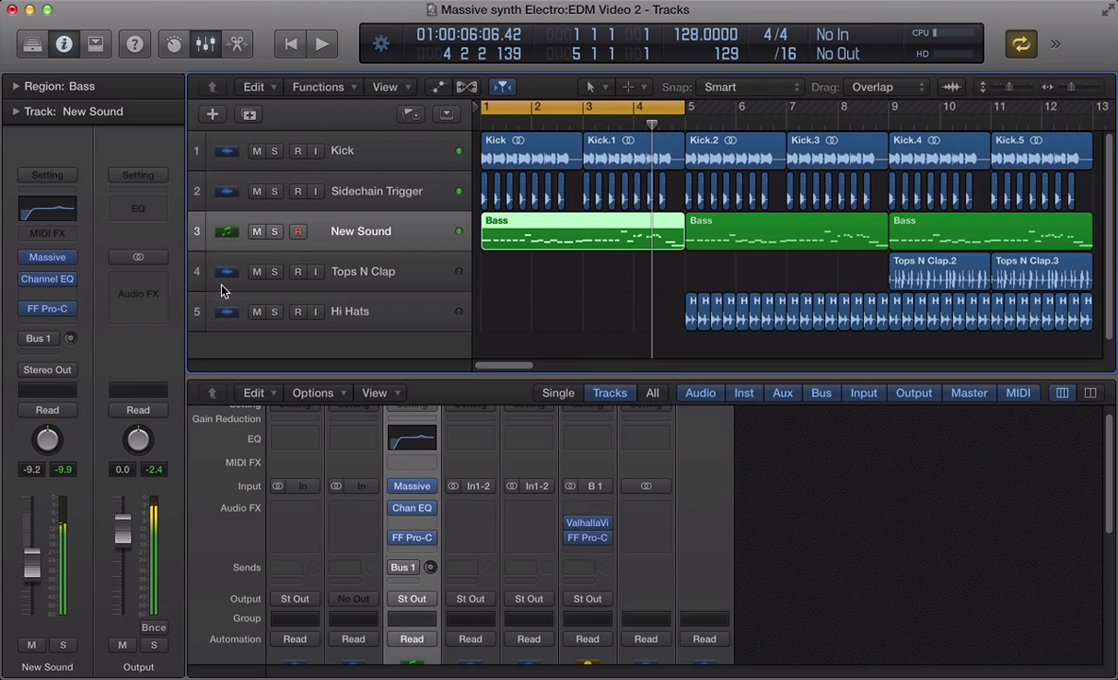
left_click(27, 341)
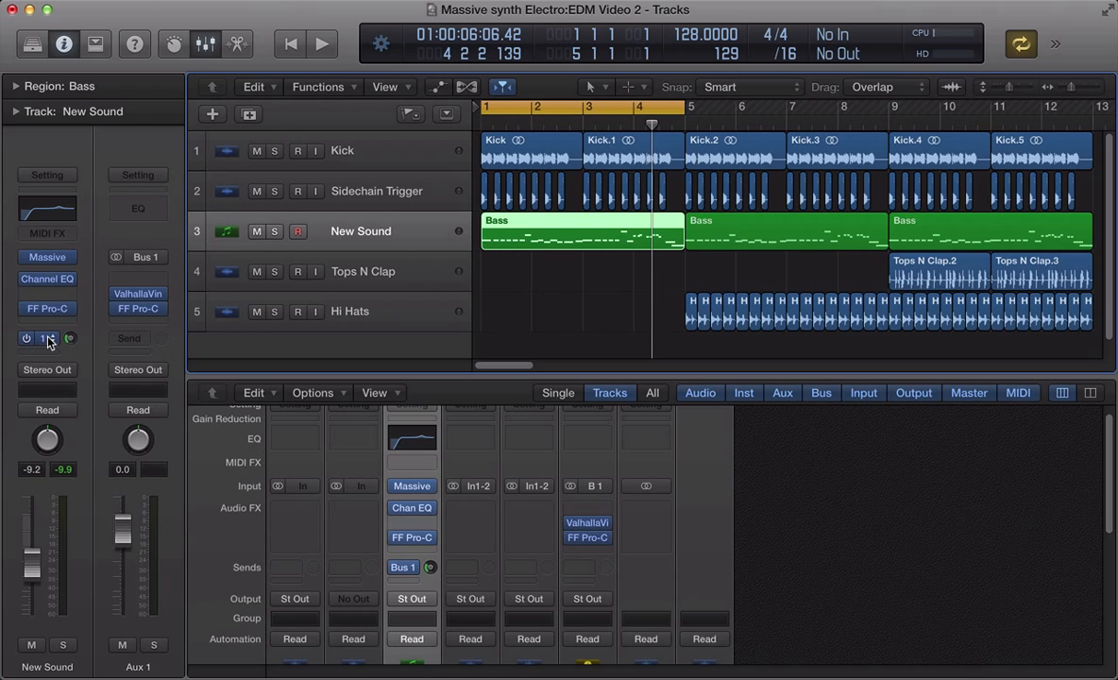
- Reselect the New Sound track, solo its bass region, and play it
left_click(493, 265)
left_click(346, 233)
key("ctrl+s")
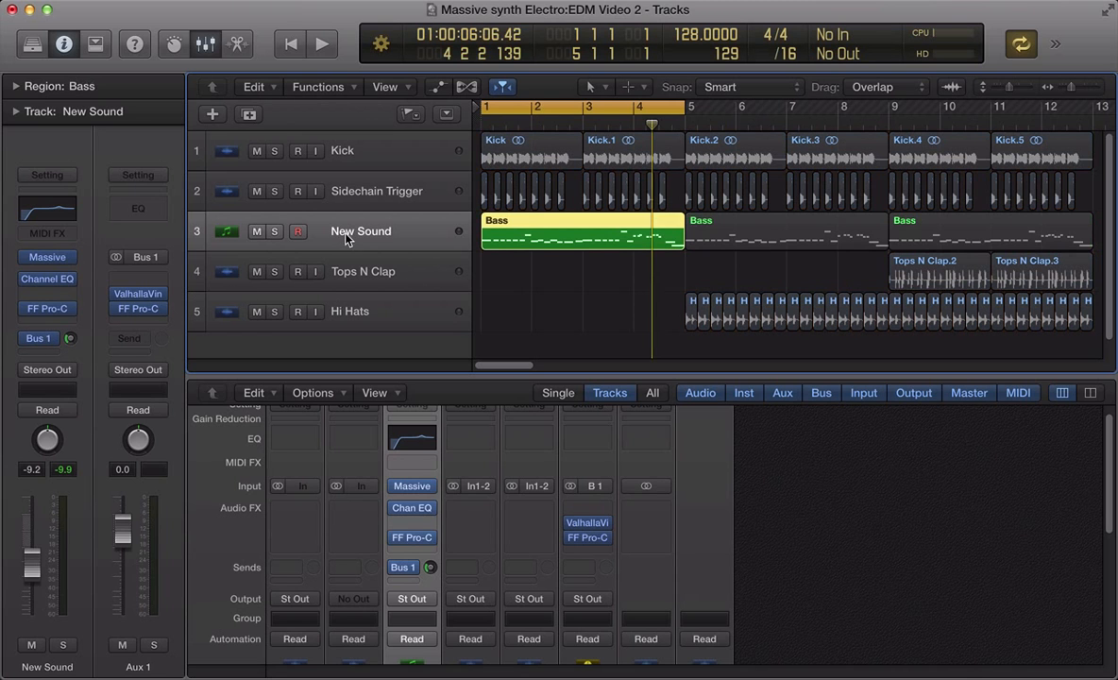
key("space")
key("space")
- Open and inspect the ValhallaVintageVerb reverb on the Aux 1 return while playing the bass
left_click(142, 293)
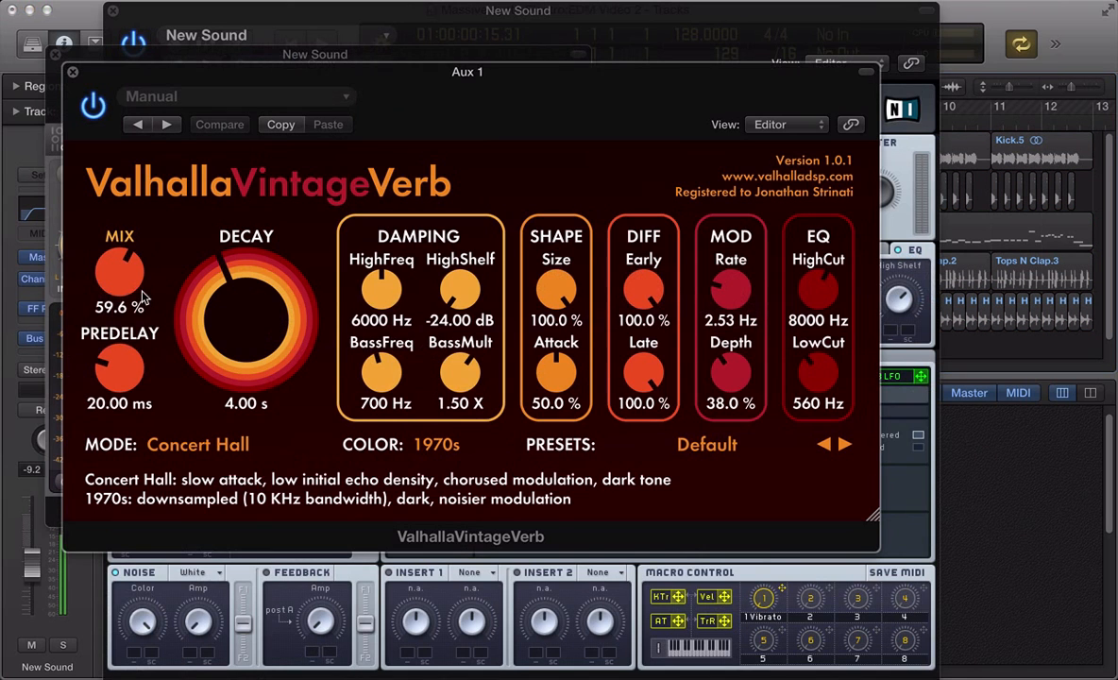
left_click(56, 55)
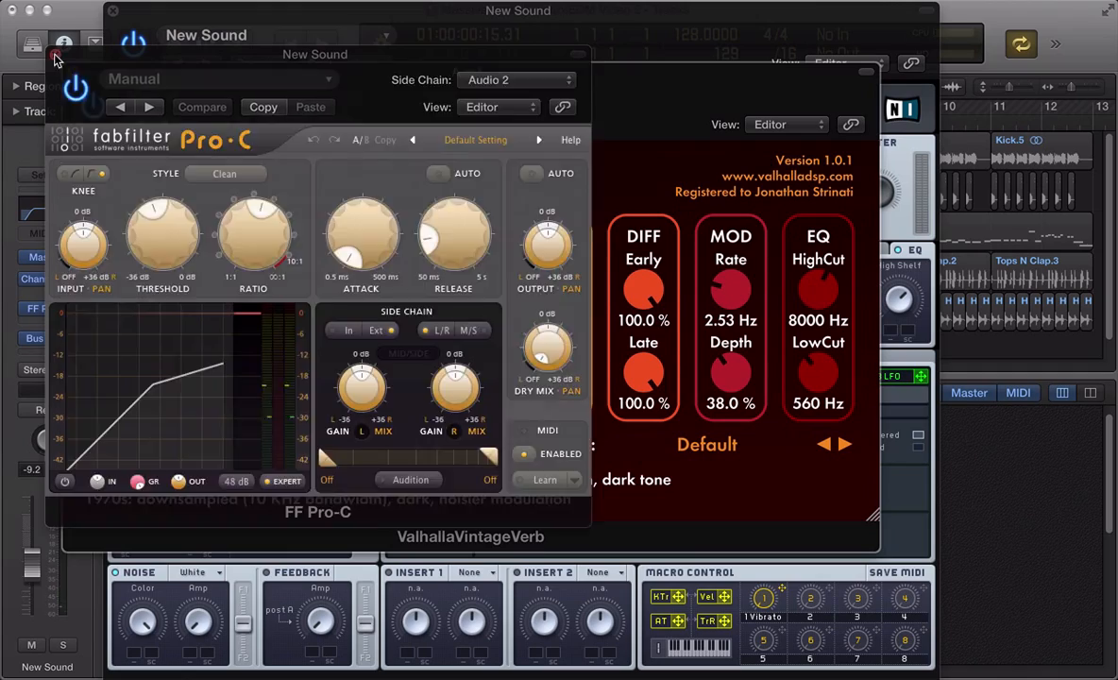
left_click(112, 11)
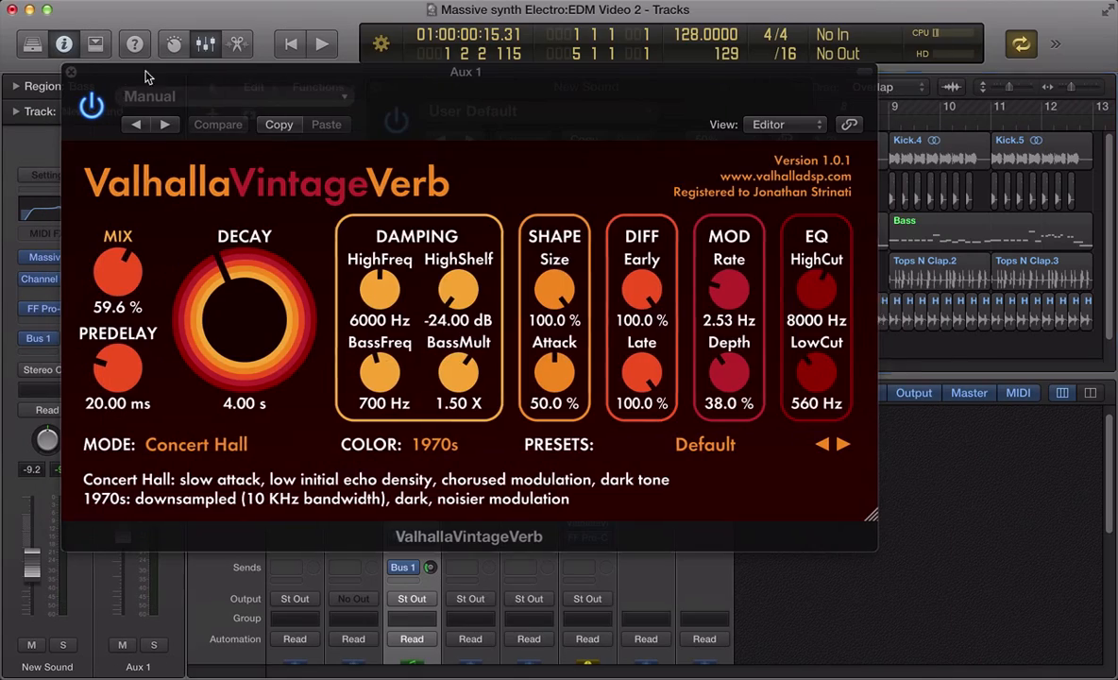
left_click_drag(150, 74, 193, 240)
key("space")
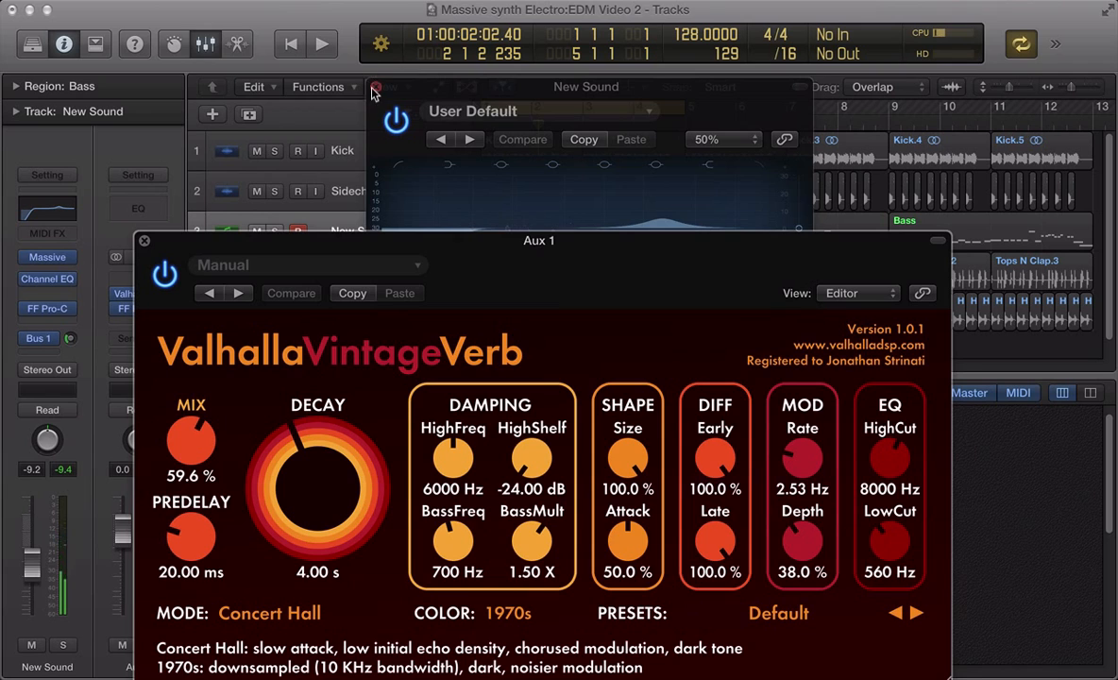
left_click(375, 87)
left_click_drag(445, 240, 456, 193)
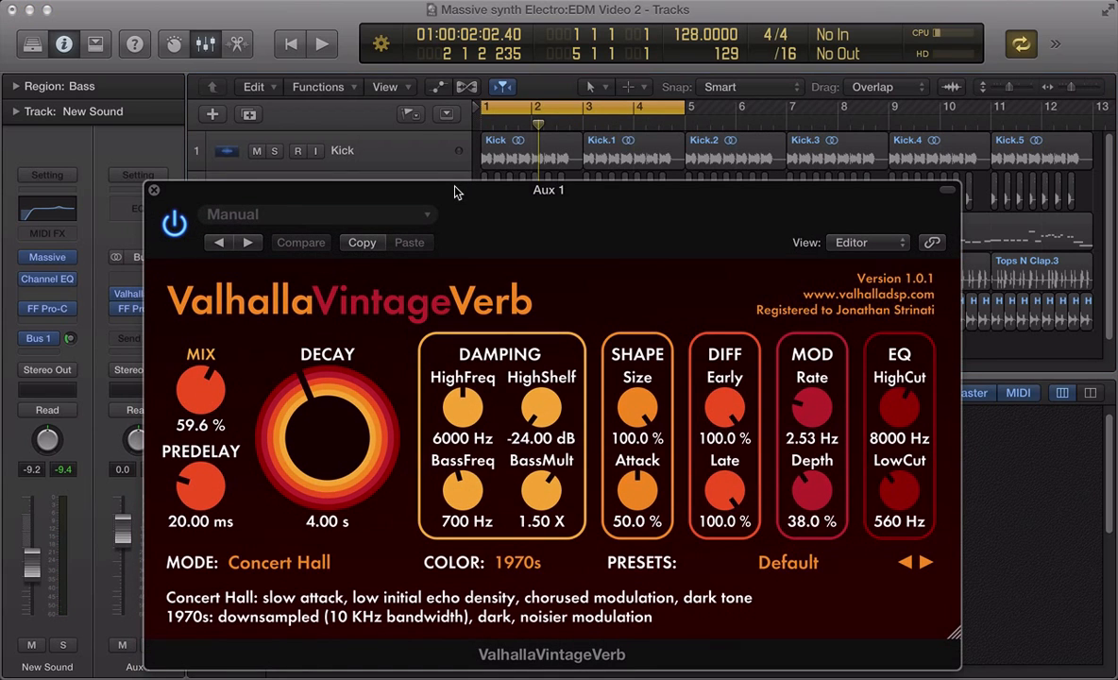
key("super+w")
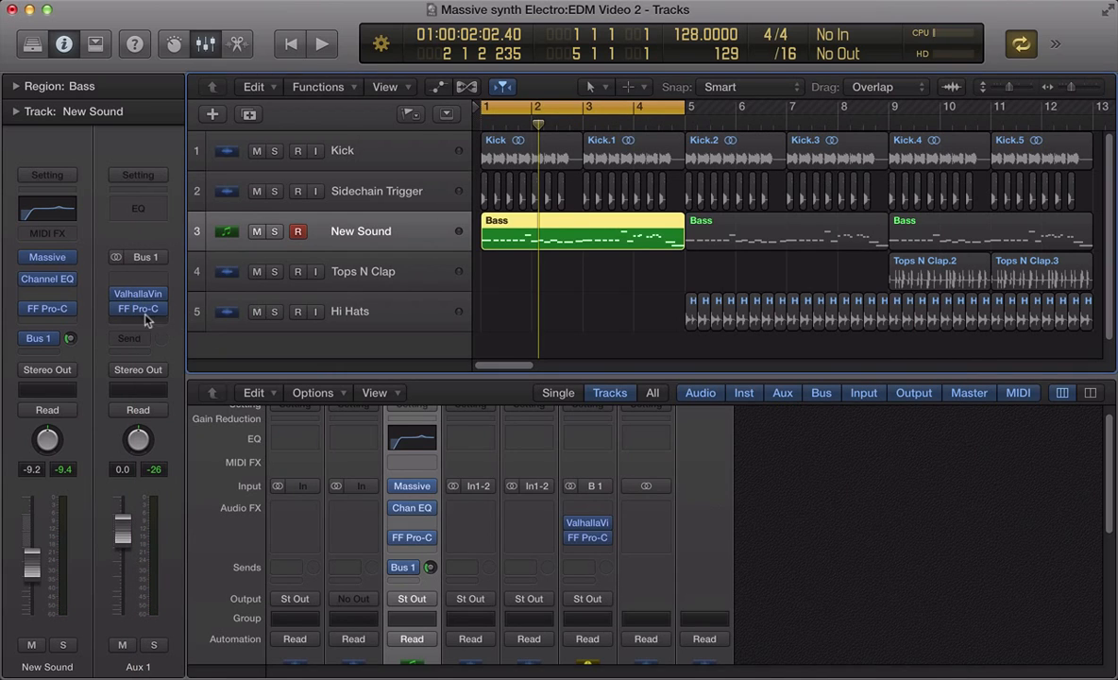
mouse_move(47, 314)
left_click(138, 296)
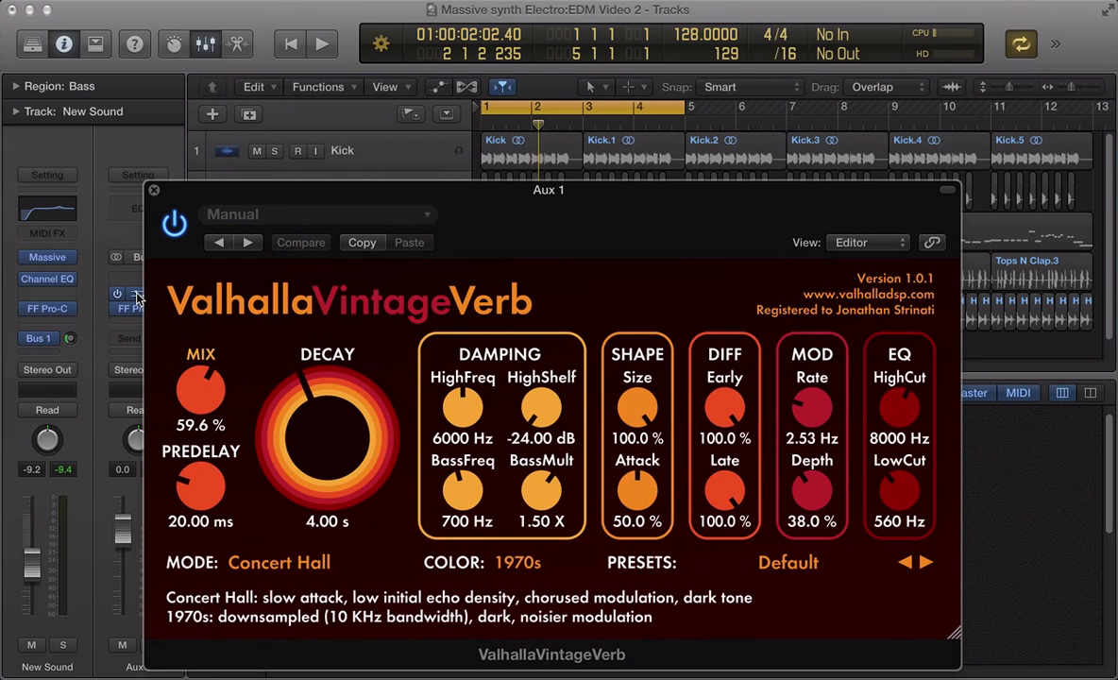
key("space")
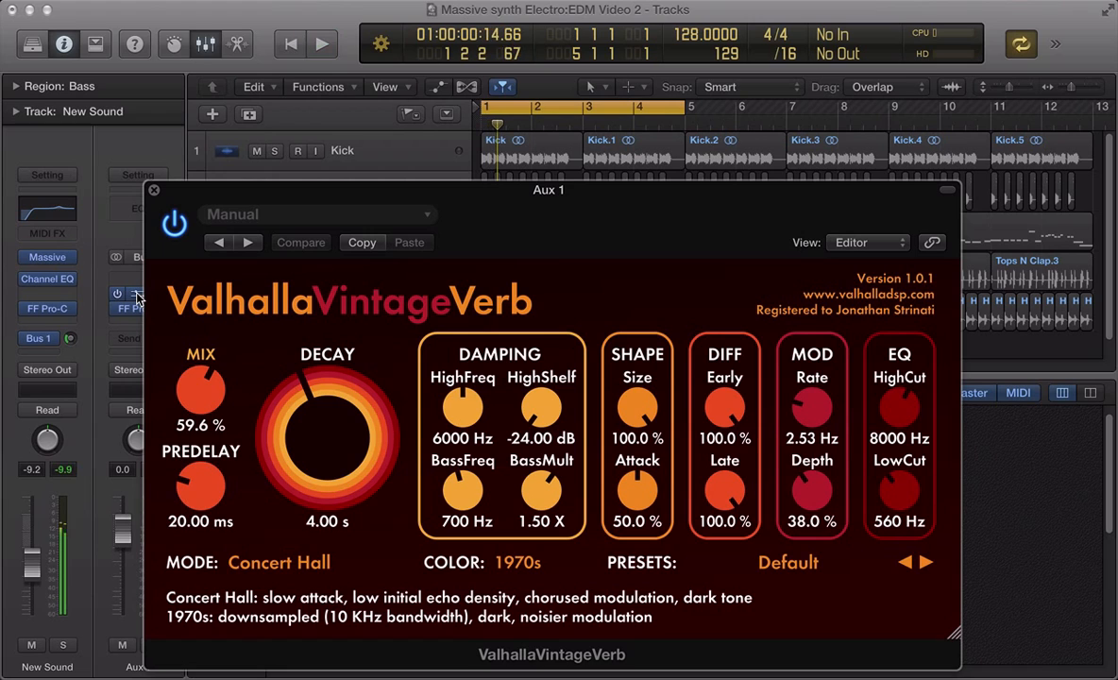
left_click(138, 297)
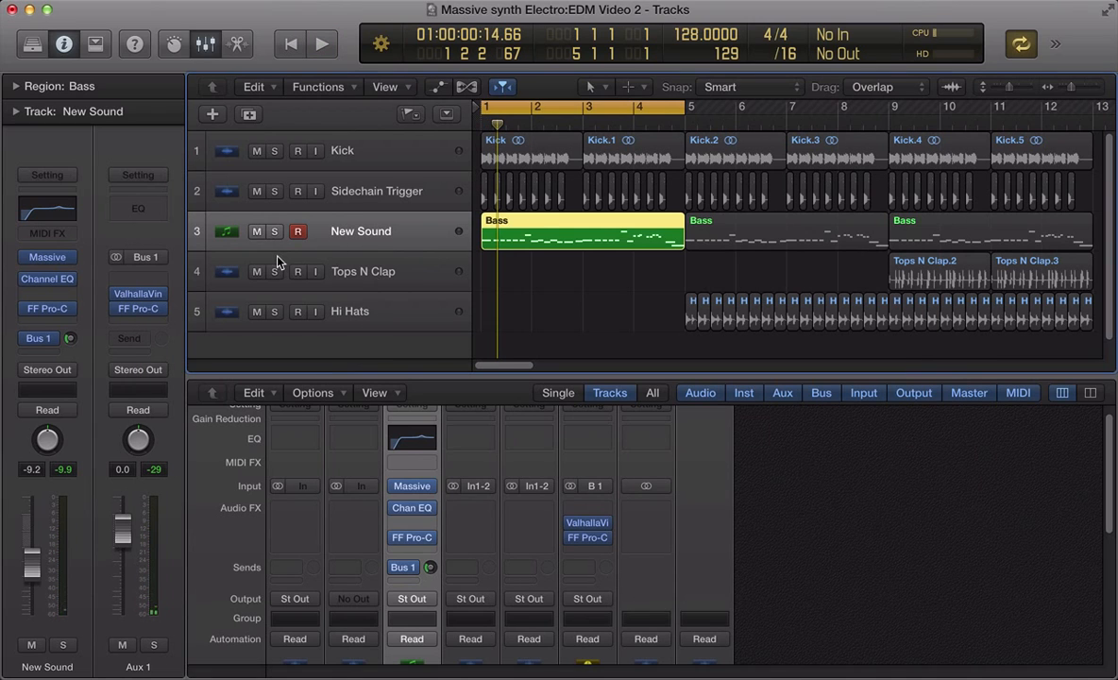
- Mute and unmute the New Sound bass track during playback to compare it in the mix
left_click_drag(630, 260, 463, 200)
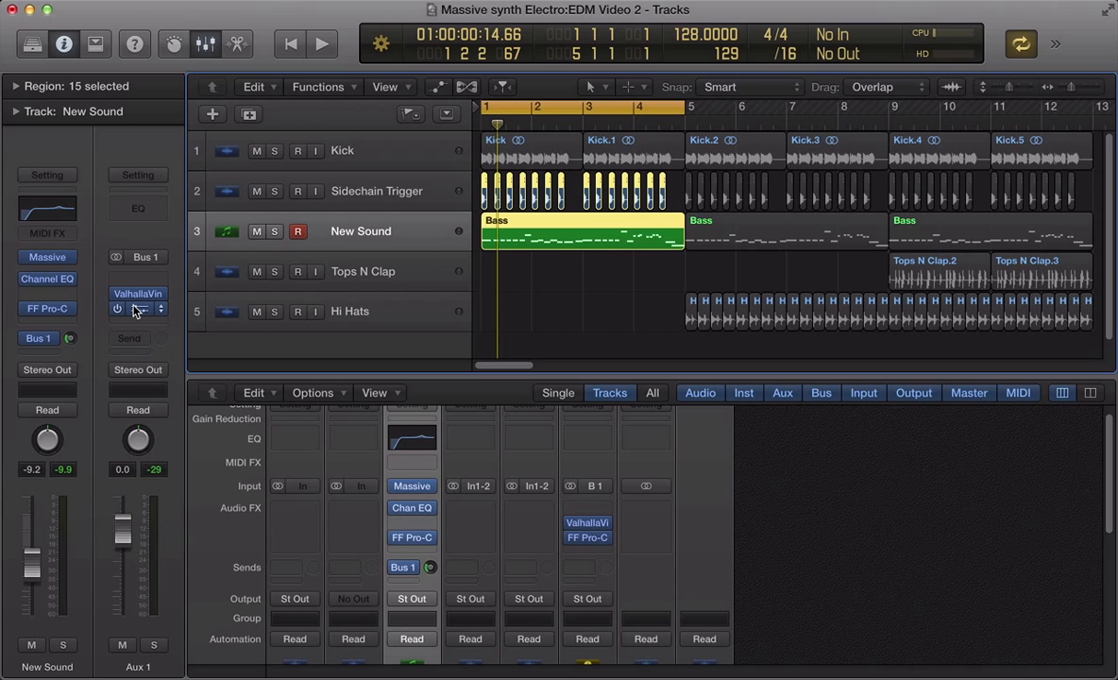
key("space")
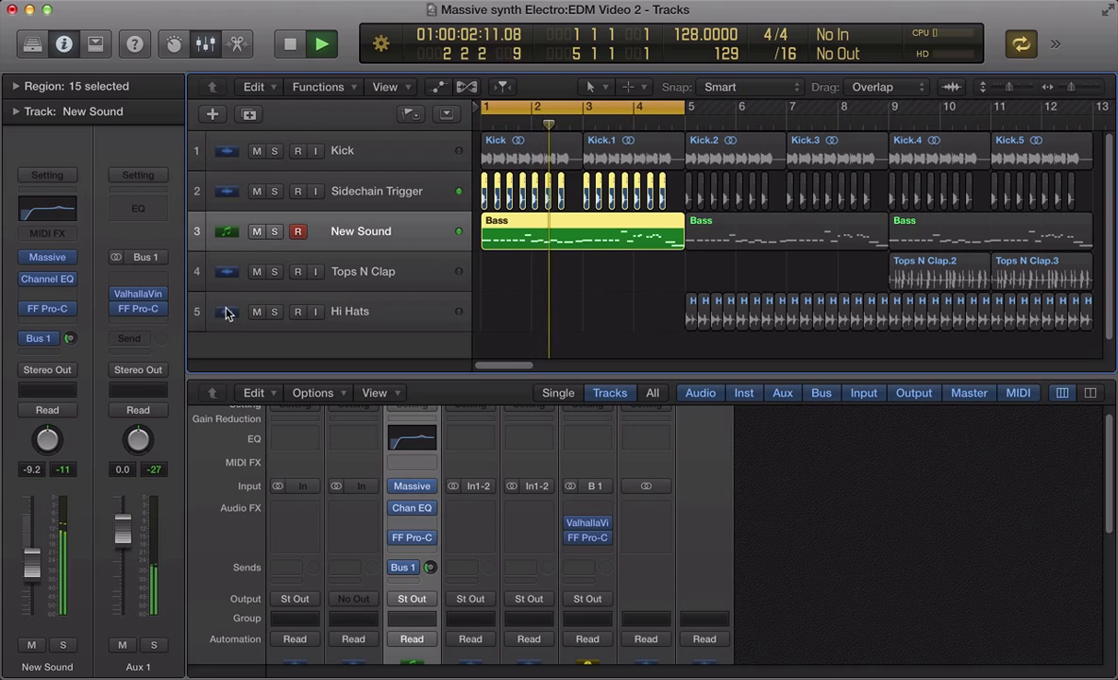
left_click(33, 645)
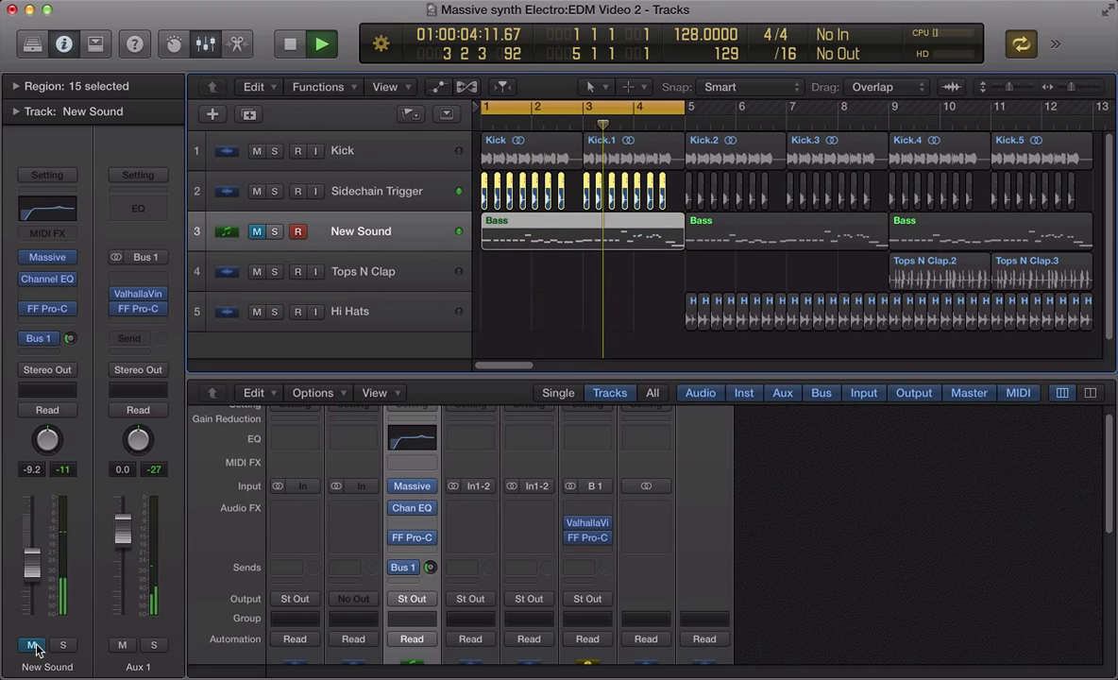
left_click(33, 645)
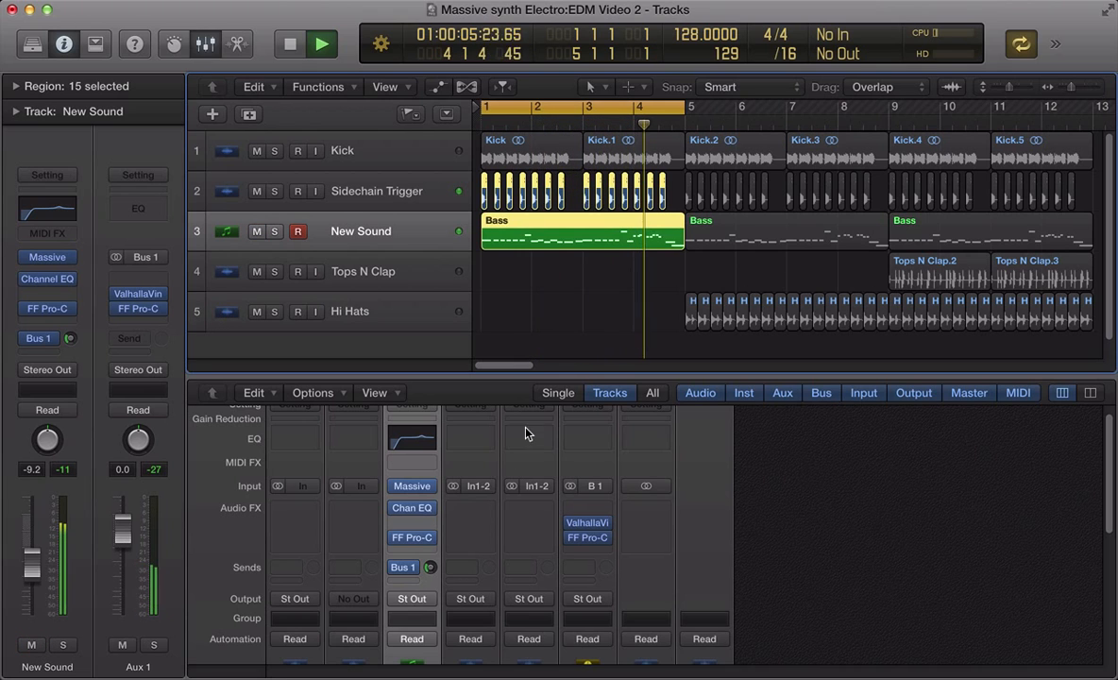
- Turn off cycle mode and play the full arrangement with the New Sound track selected
key("space")
left_click(578, 299)
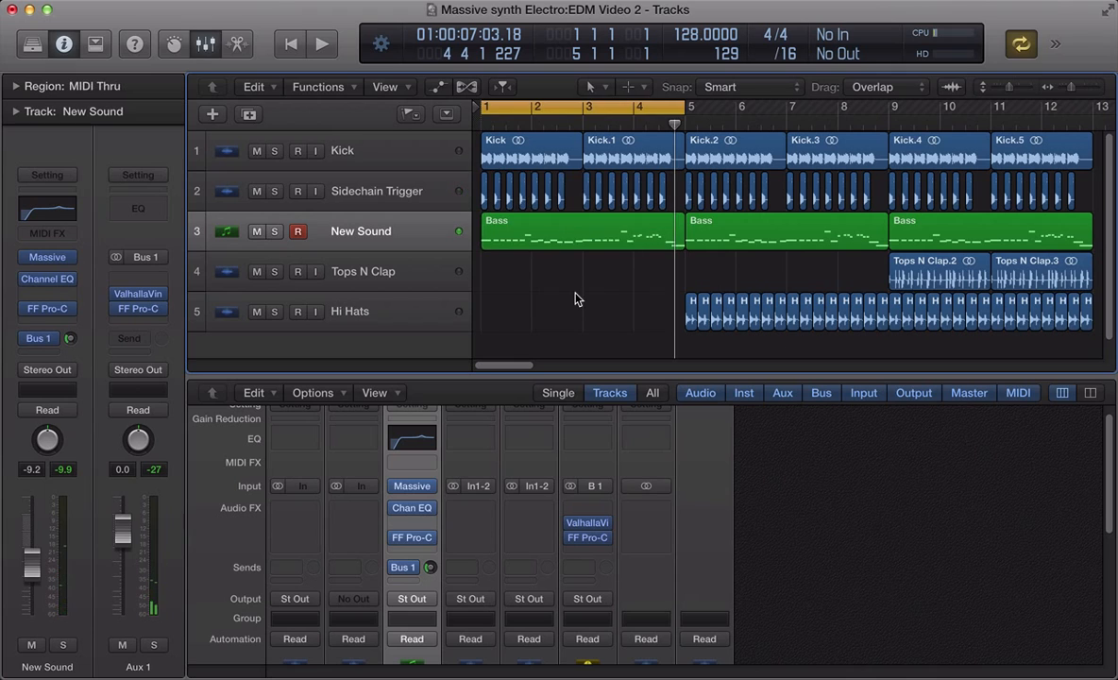
key("c")
key("space")
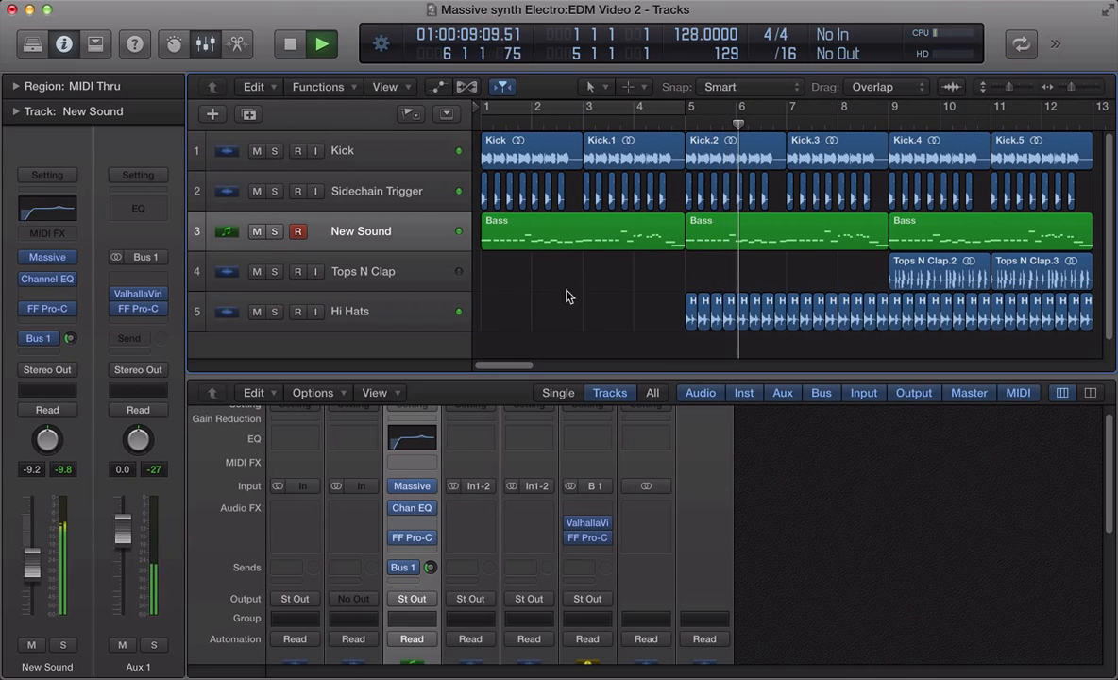
left_click(401, 224)
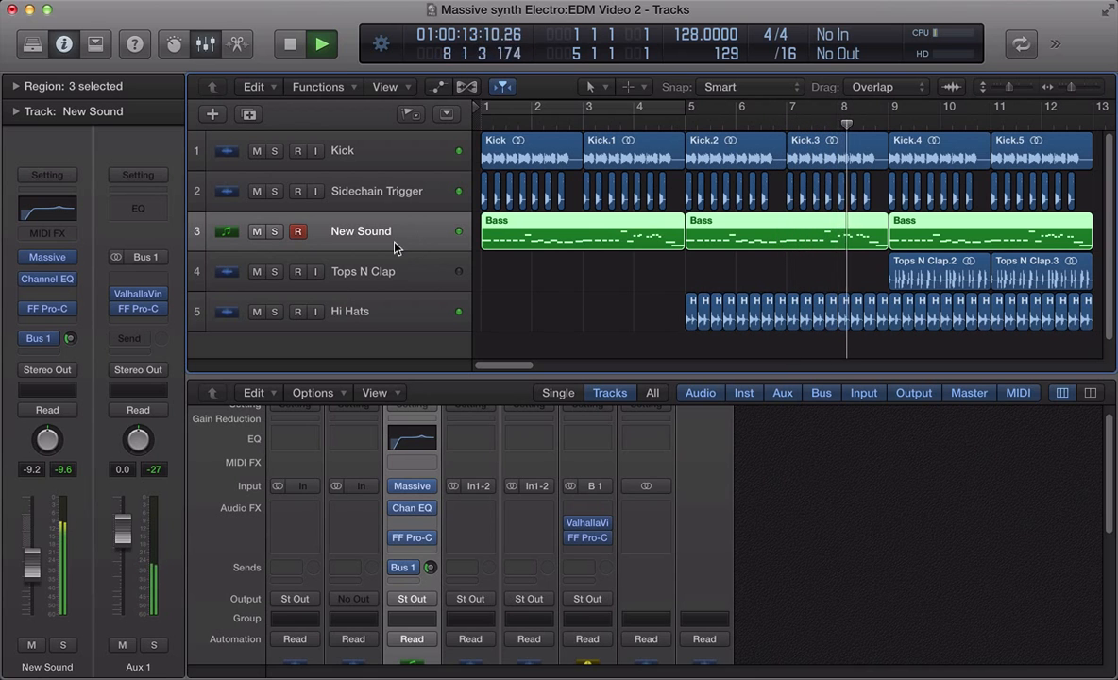
- Open the Massive instrument and try dropping Oscillator 1's pitch to -24, returning it to -12.00
left_click(45, 256)
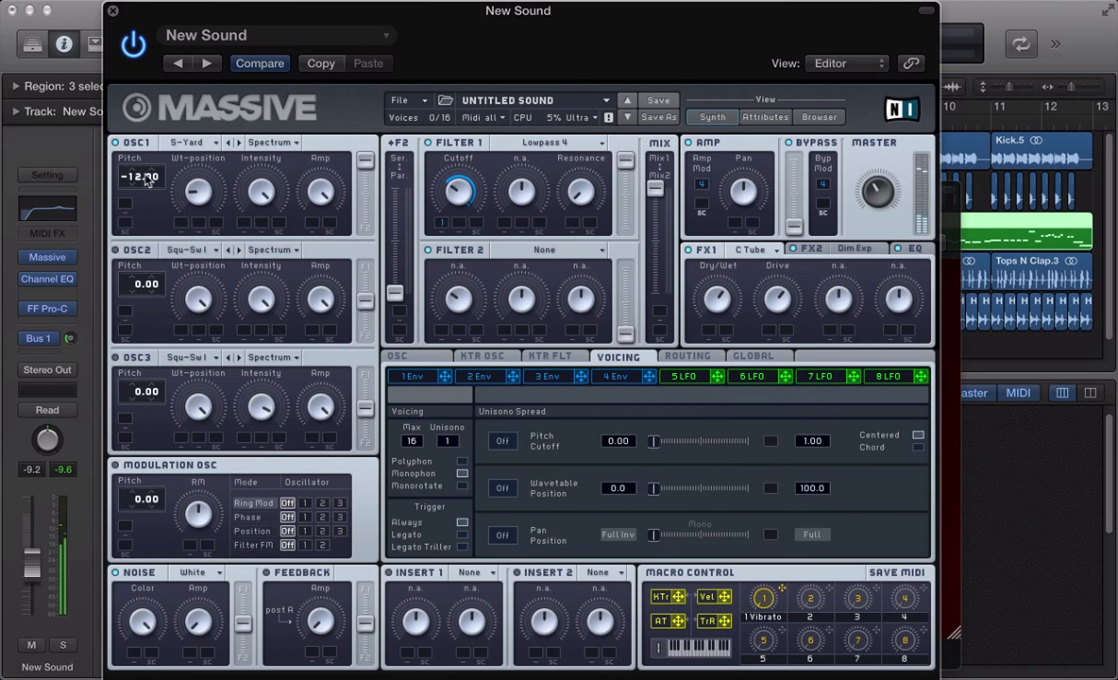
left_click_drag(130, 175, 128, 179)
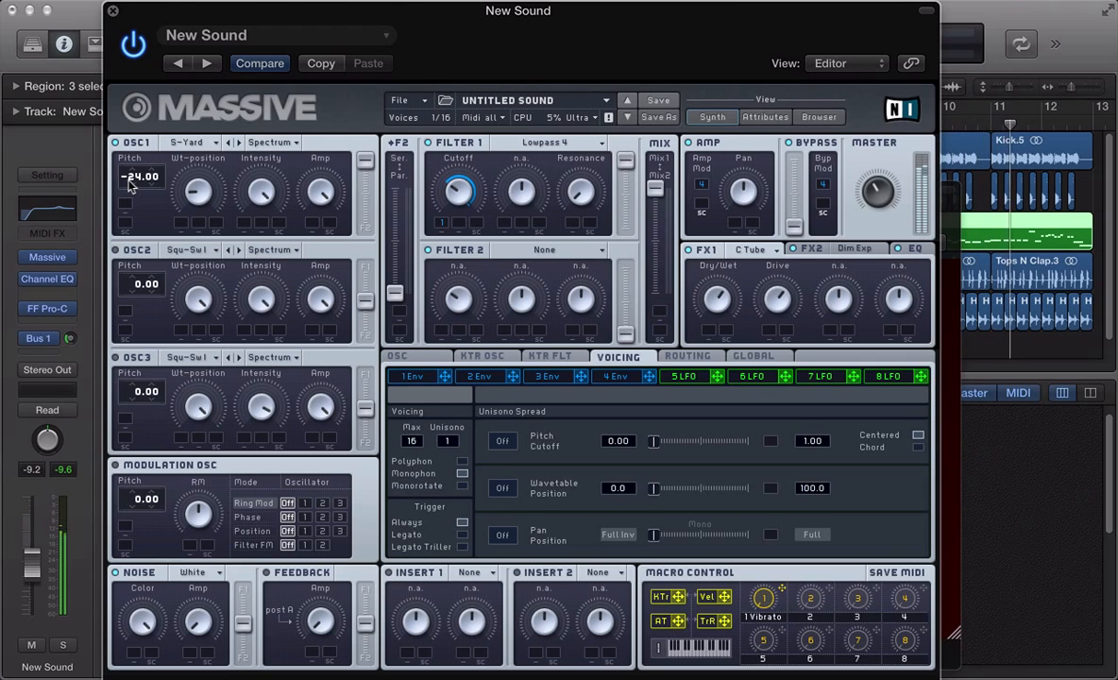
left_click_drag(129, 181, 129, 172)
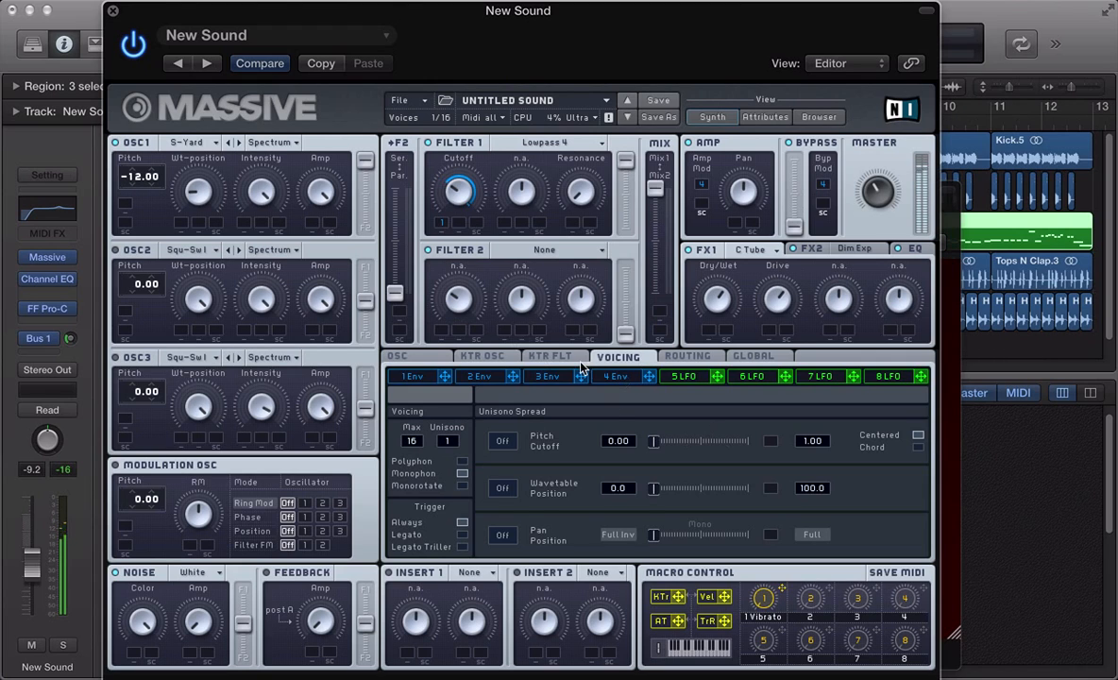
- Open envelope 1 and adjust its decay-stage Level knob while the bass plays
left_click(430, 378)
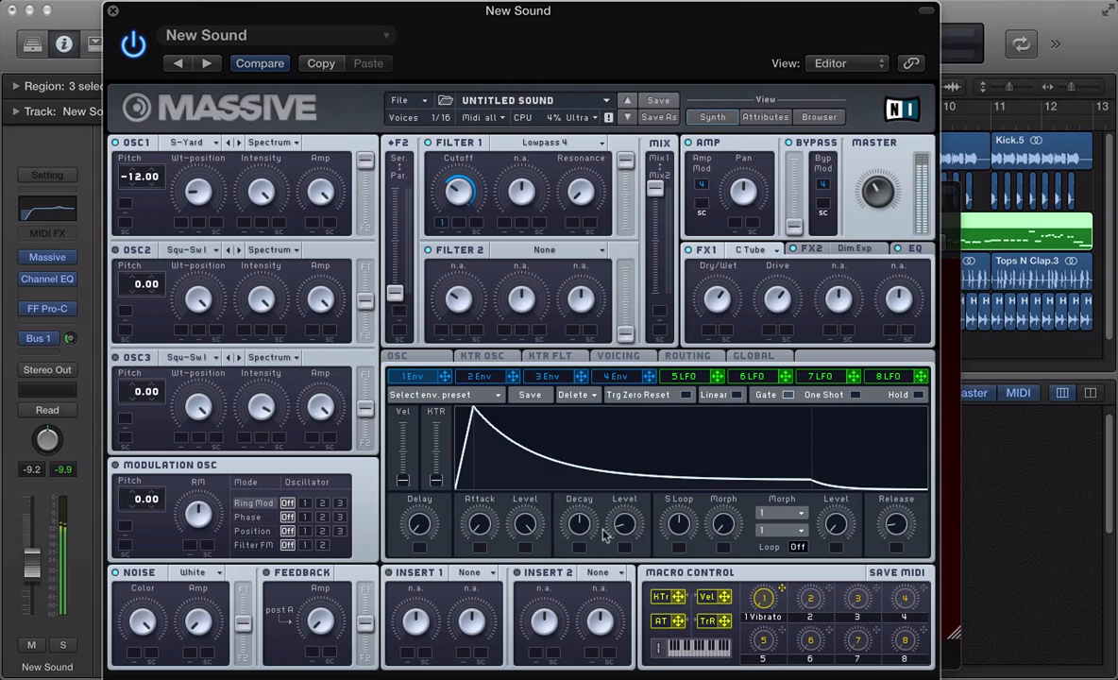
left_click_drag(613, 499, 609, 529)
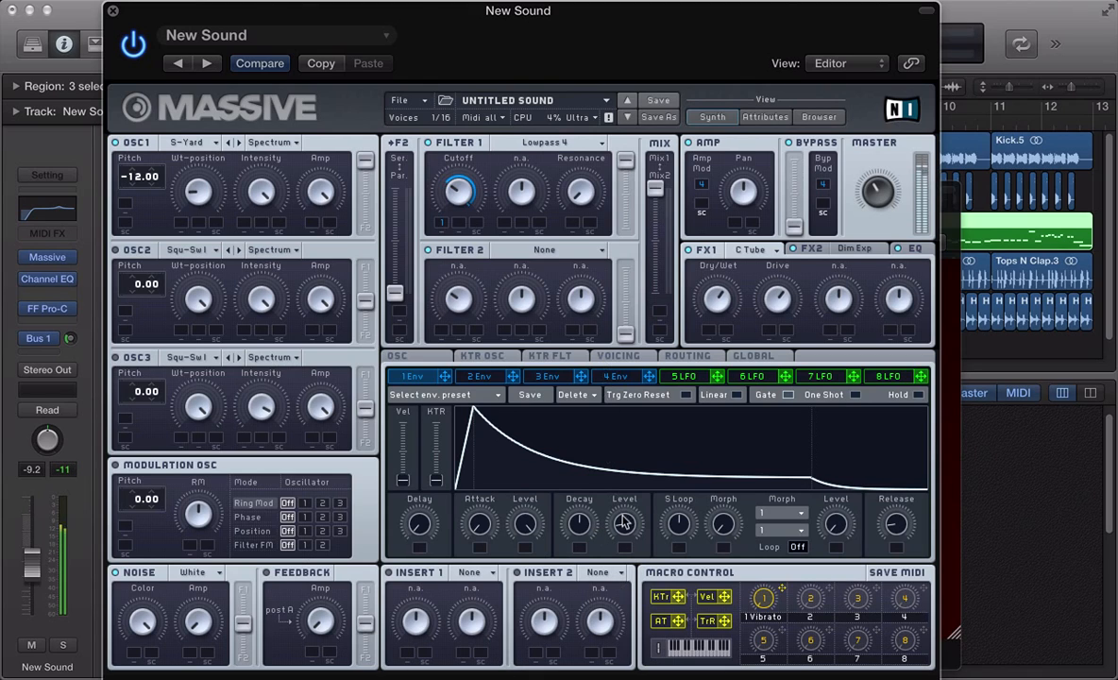
mouse_move(623, 519)
left_mouse_down()
mouse_move(614, 398)
mouse_move(608, 531)
left_mouse_up()
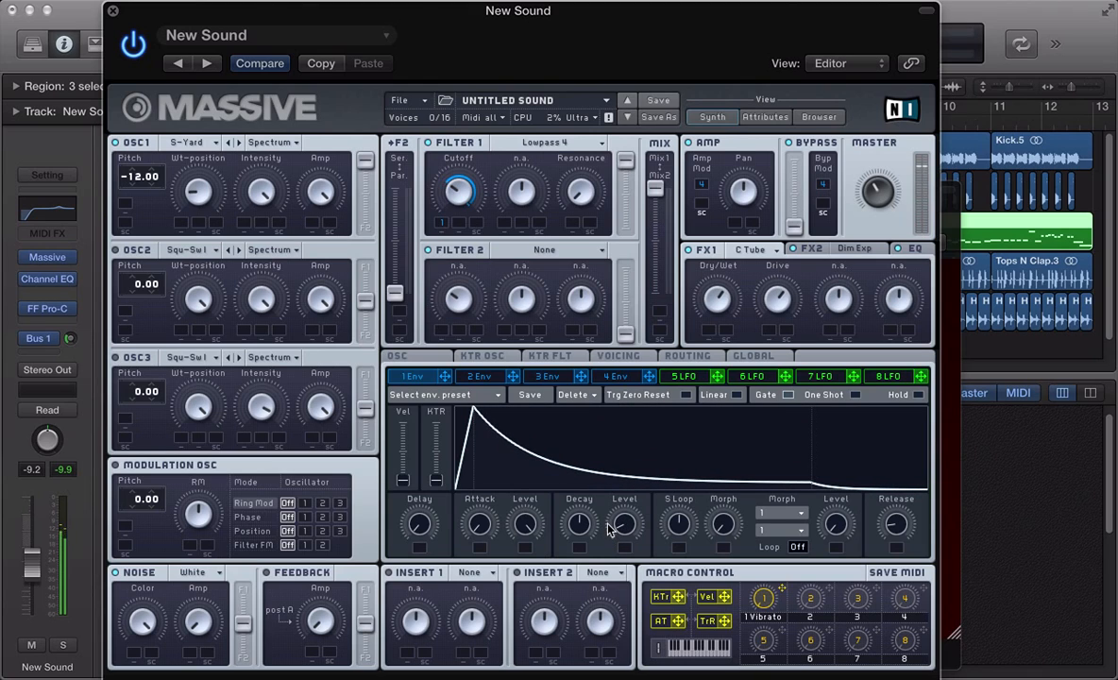